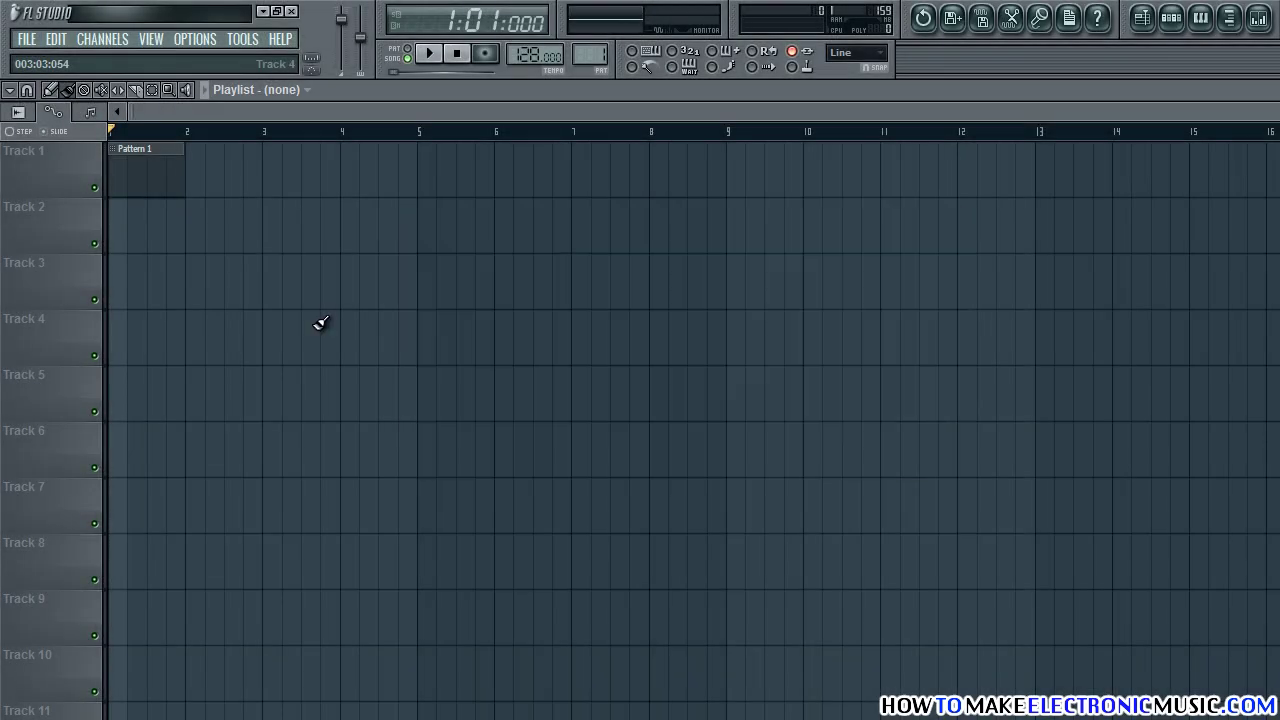
- Add a Slicex channel to the project and move its window next to the sample browser
click(112, 40)
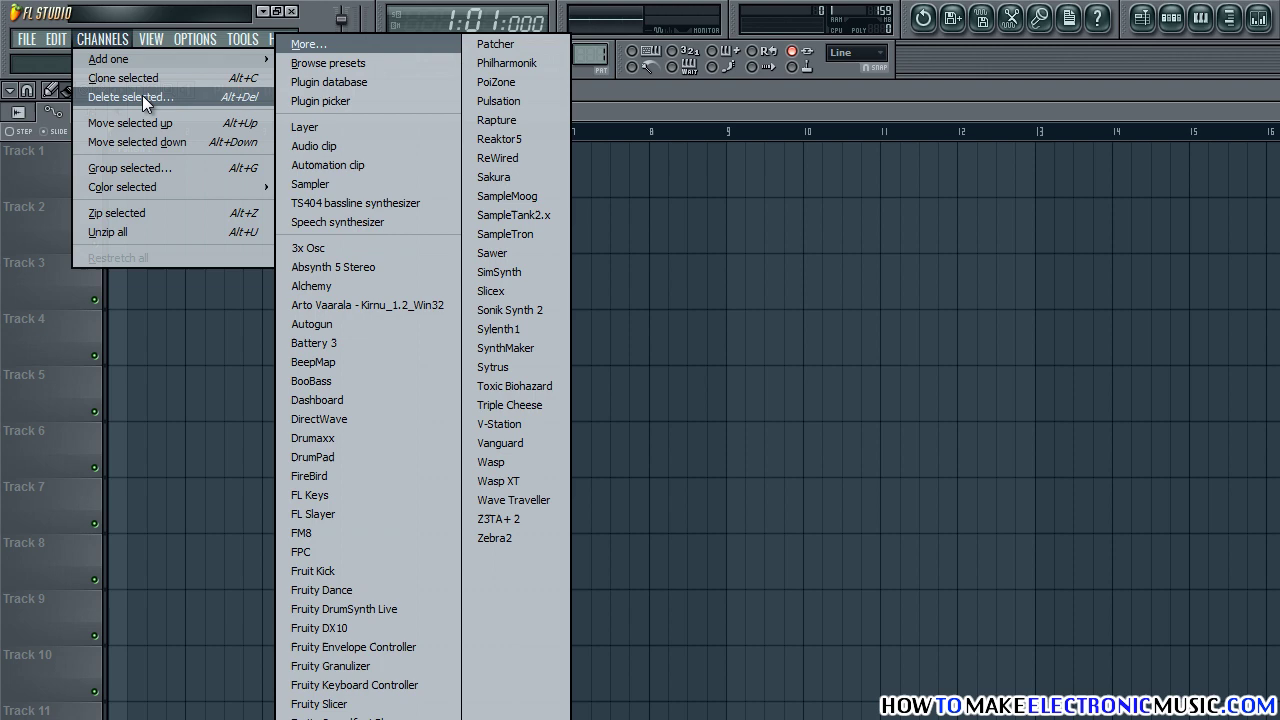
click(491, 294)
drag(477, 271, 652, 110)
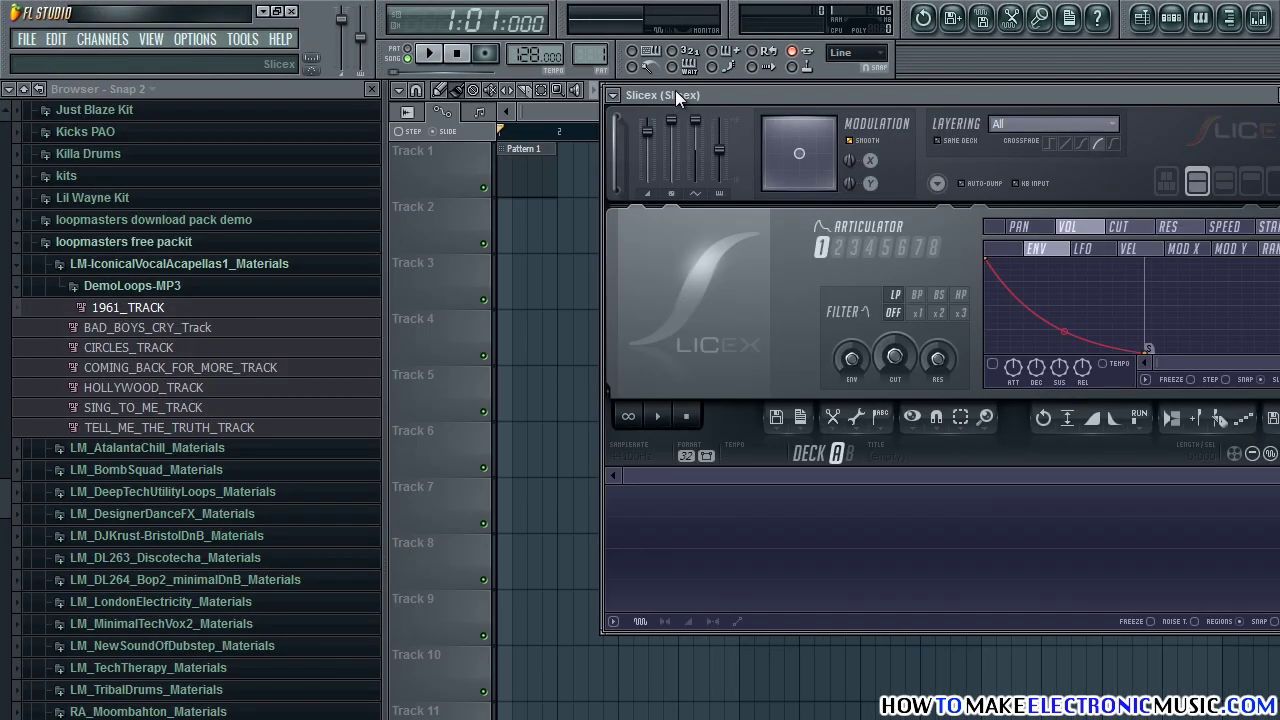
drag(675, 90, 481, 103)
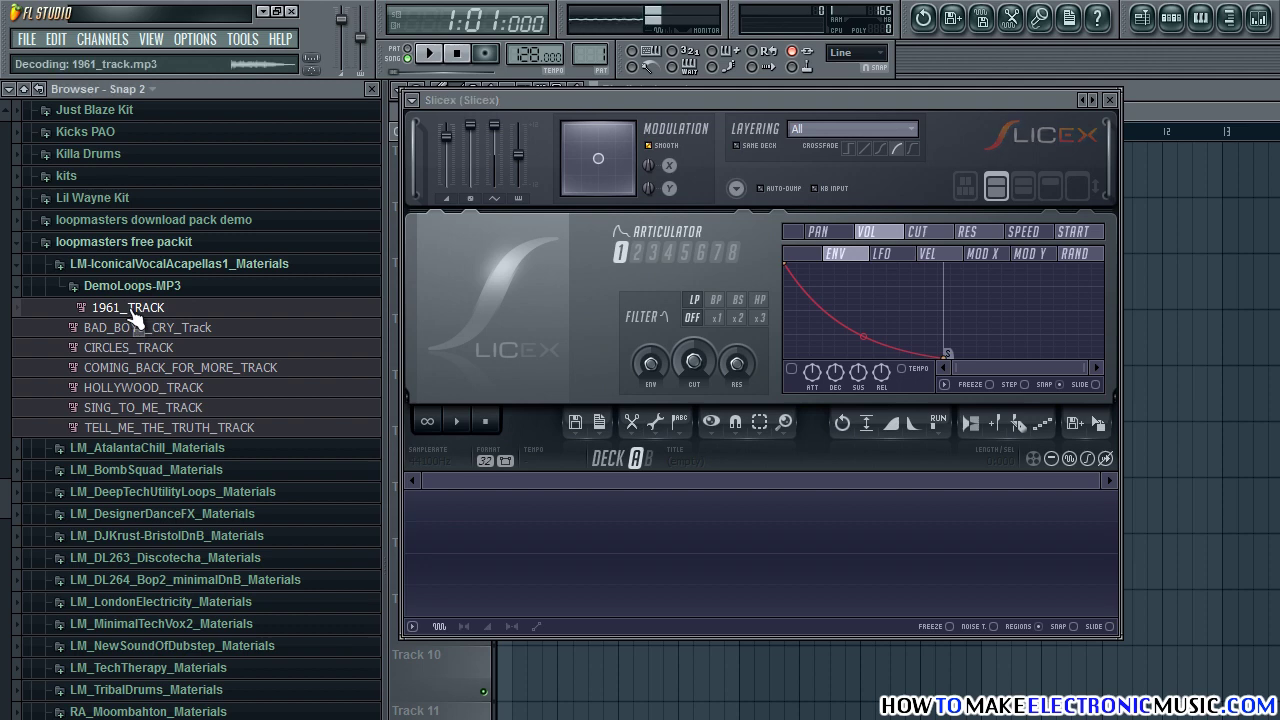
- Load the 1961_TRACK sample from the DemoLoops-MP3 folder into Slicex and close the browser
drag(130, 310, 580, 545)
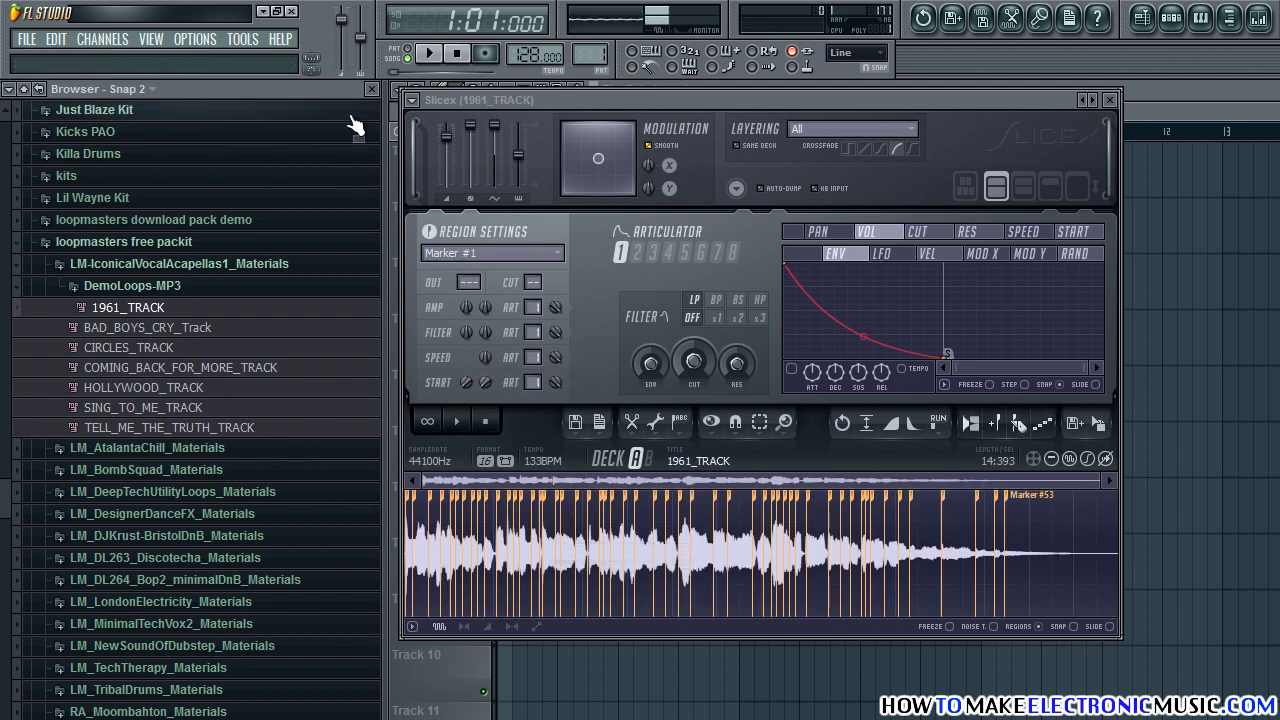
click(371, 89)
drag(463, 99, 710, 100)
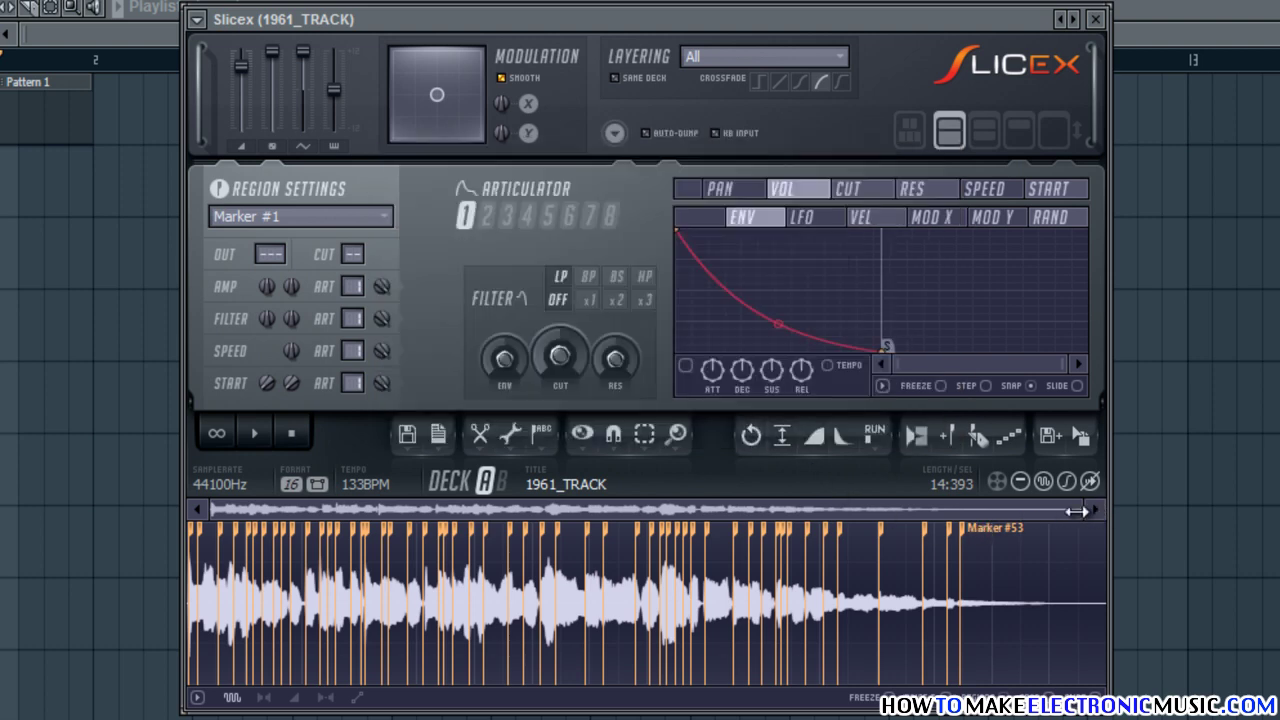
- Audition the first slices of the loaded sample, from Marker #1 to Marker #6
drag(1076, 511, 266, 509)
click(227, 590)
click(472, 593)
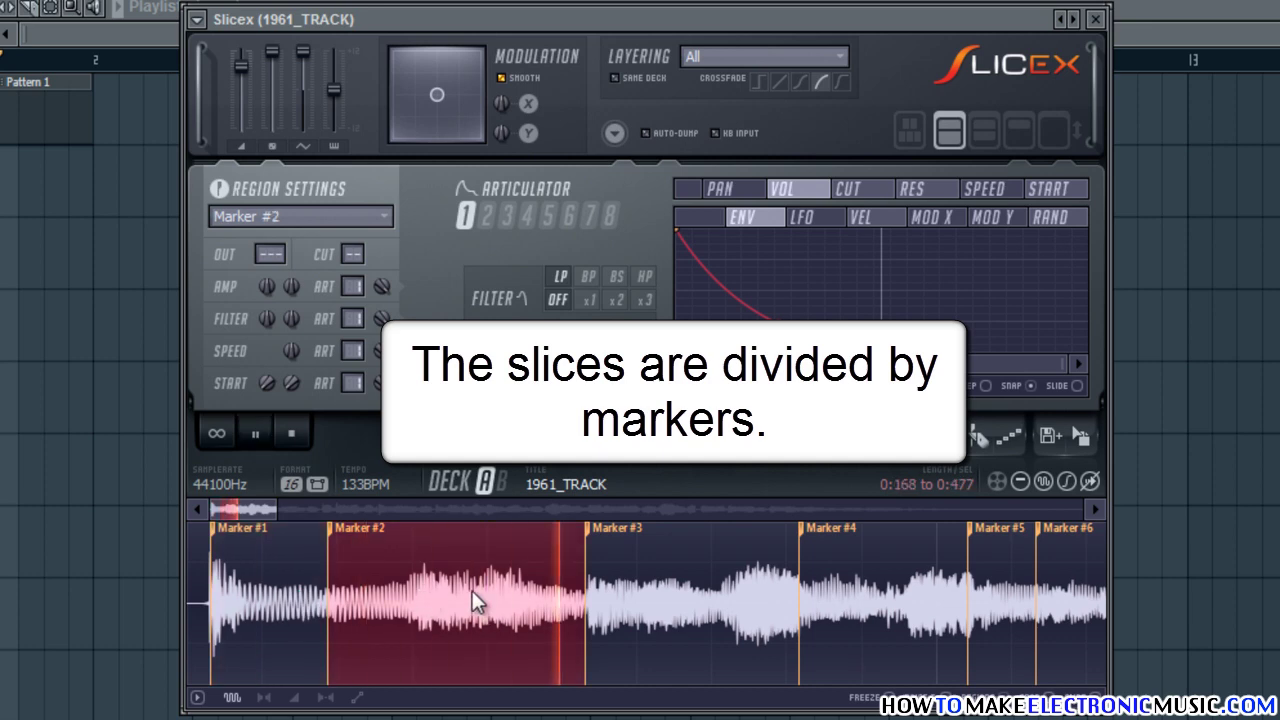
click(691, 589)
click(853, 590)
click(1006, 590)
click(1065, 590)
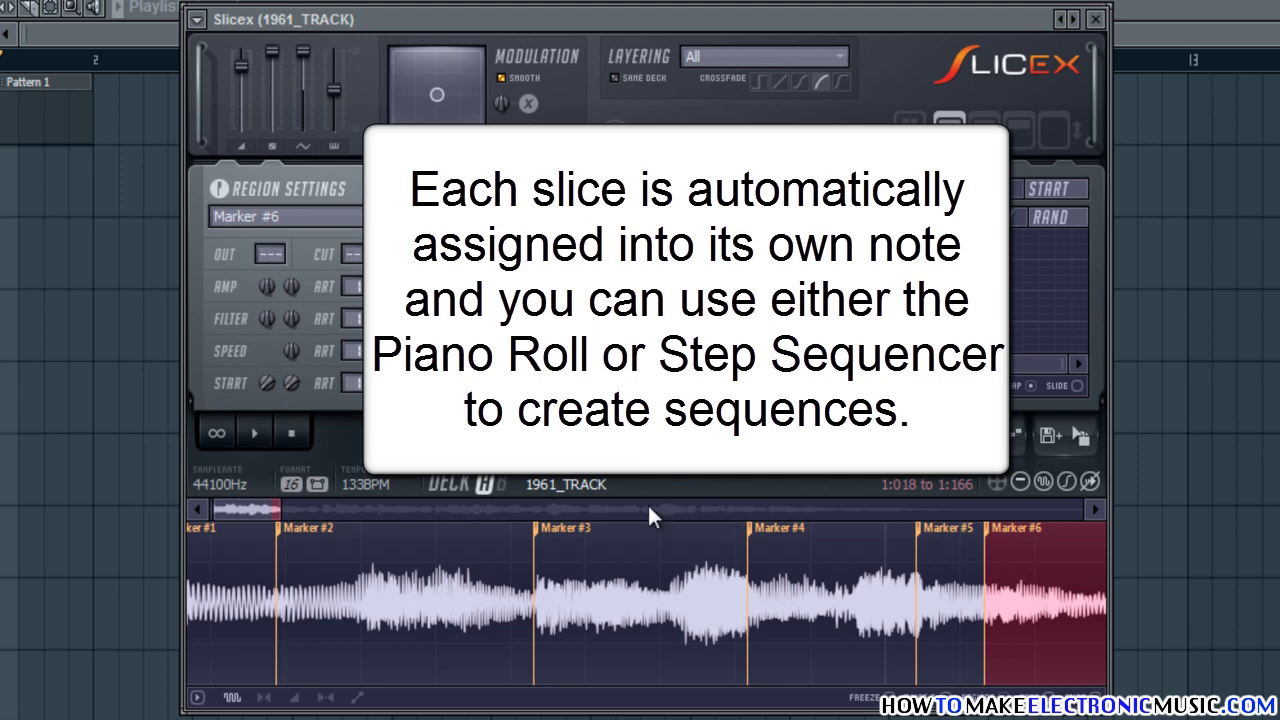
drag(278, 510, 421, 510)
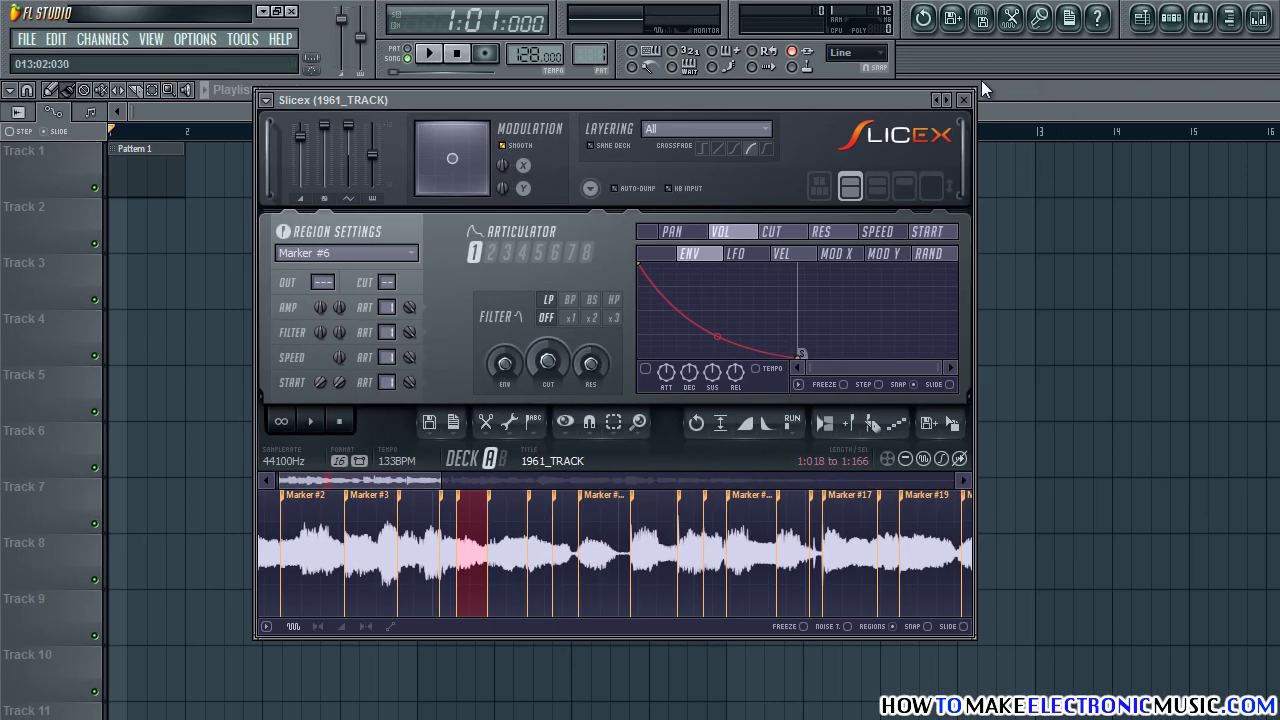
- Close the Slicex window and preview Markers #1, #4, #6 and #11 in the 1961_TRACK channel's piano roll
click(964, 99)
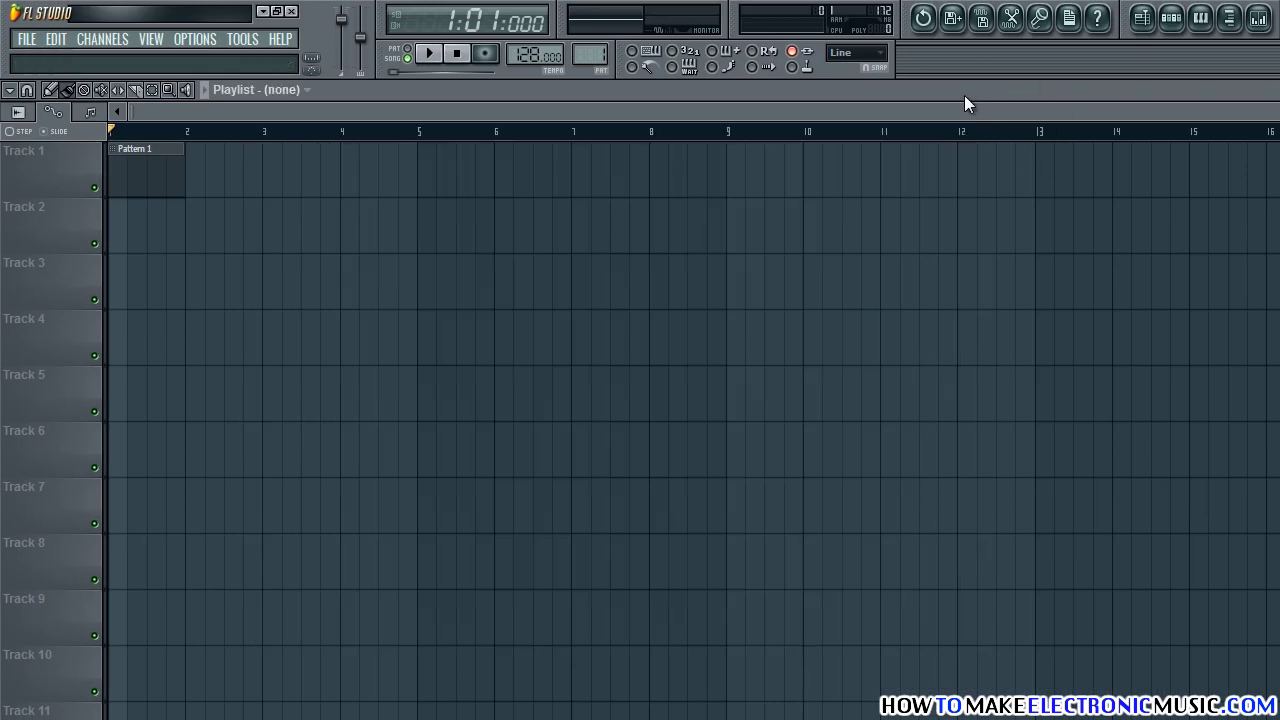
key(F6)
right_click(425, 286)
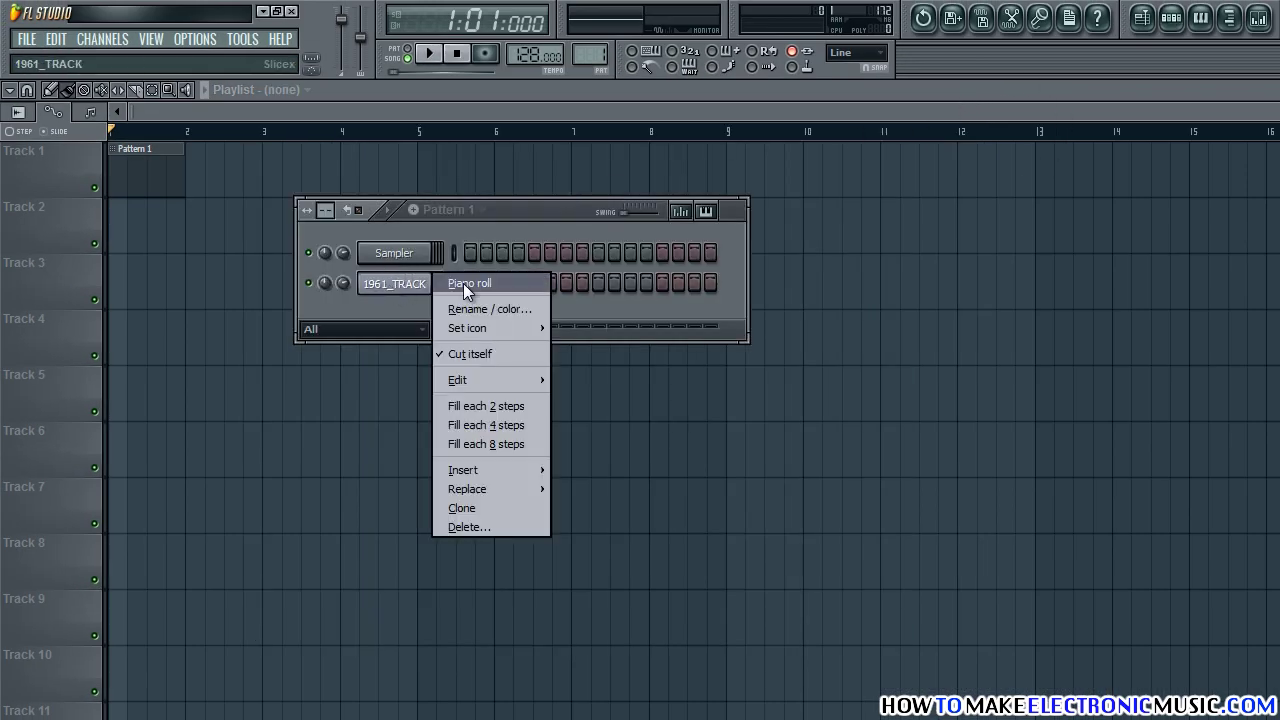
click(463, 283)
scroll(171, 489, down, 5)
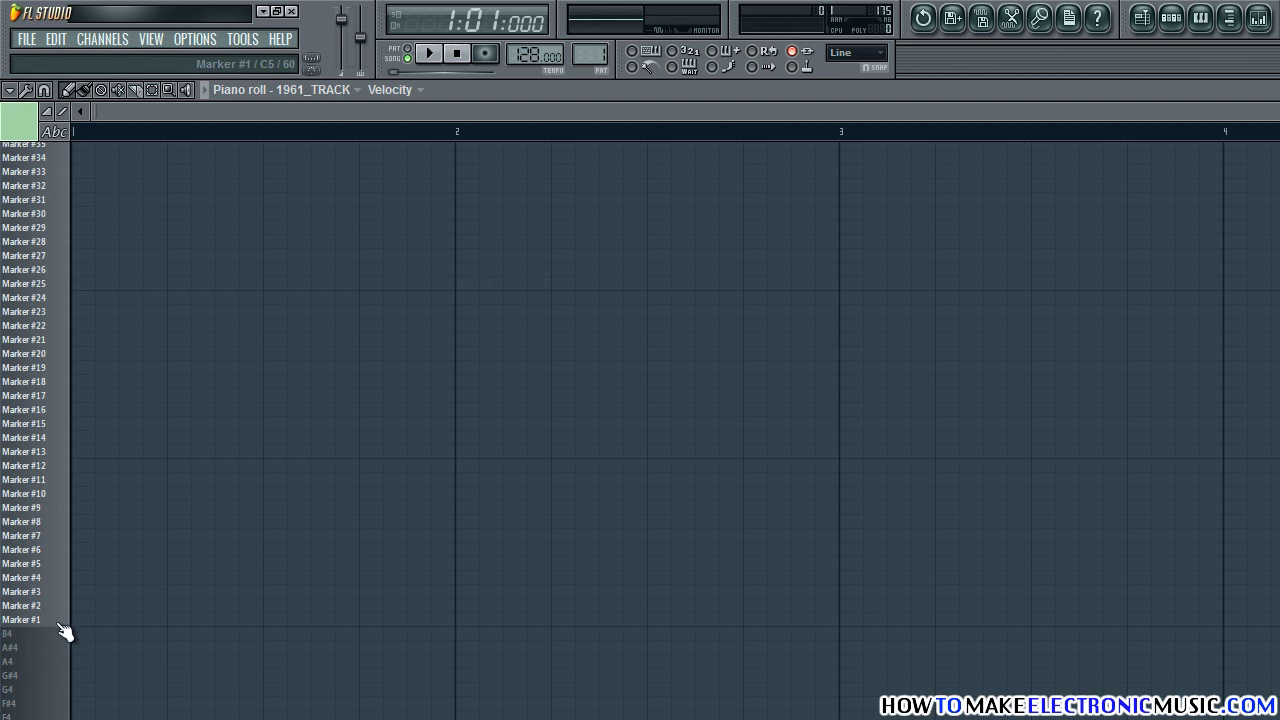
click(60, 621)
click(60, 578)
click(60, 552)
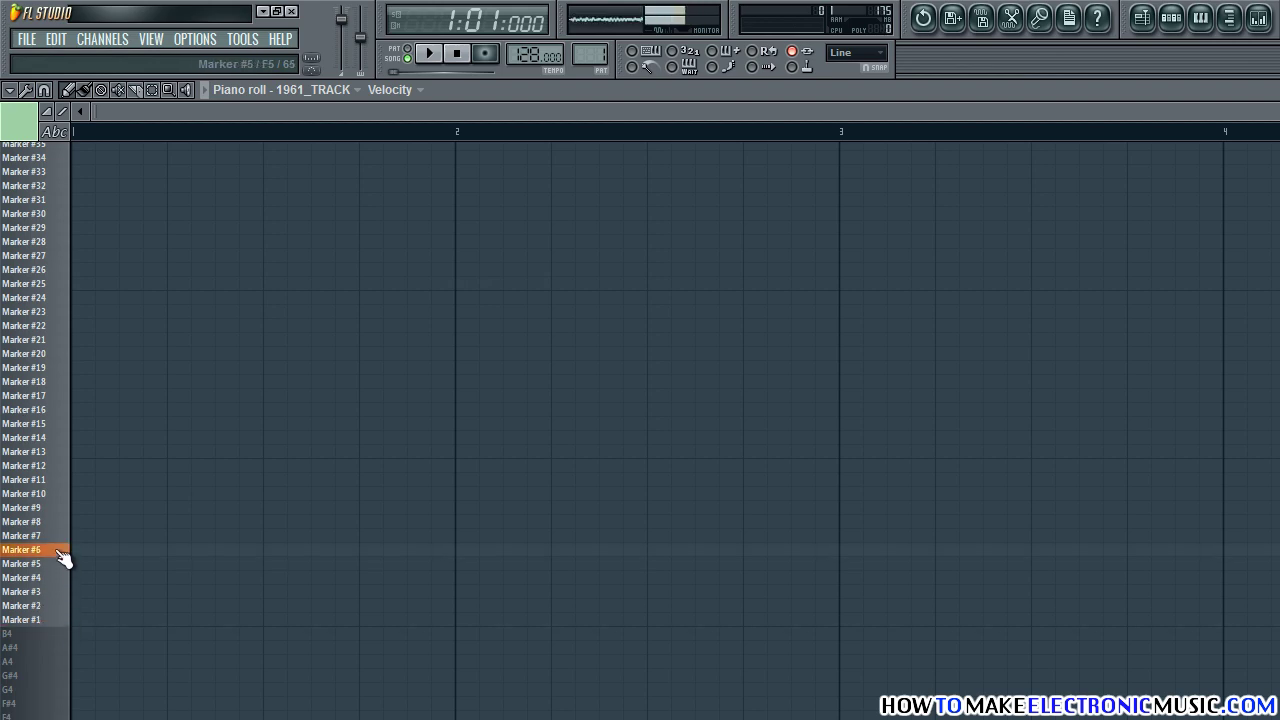
click(60, 480)
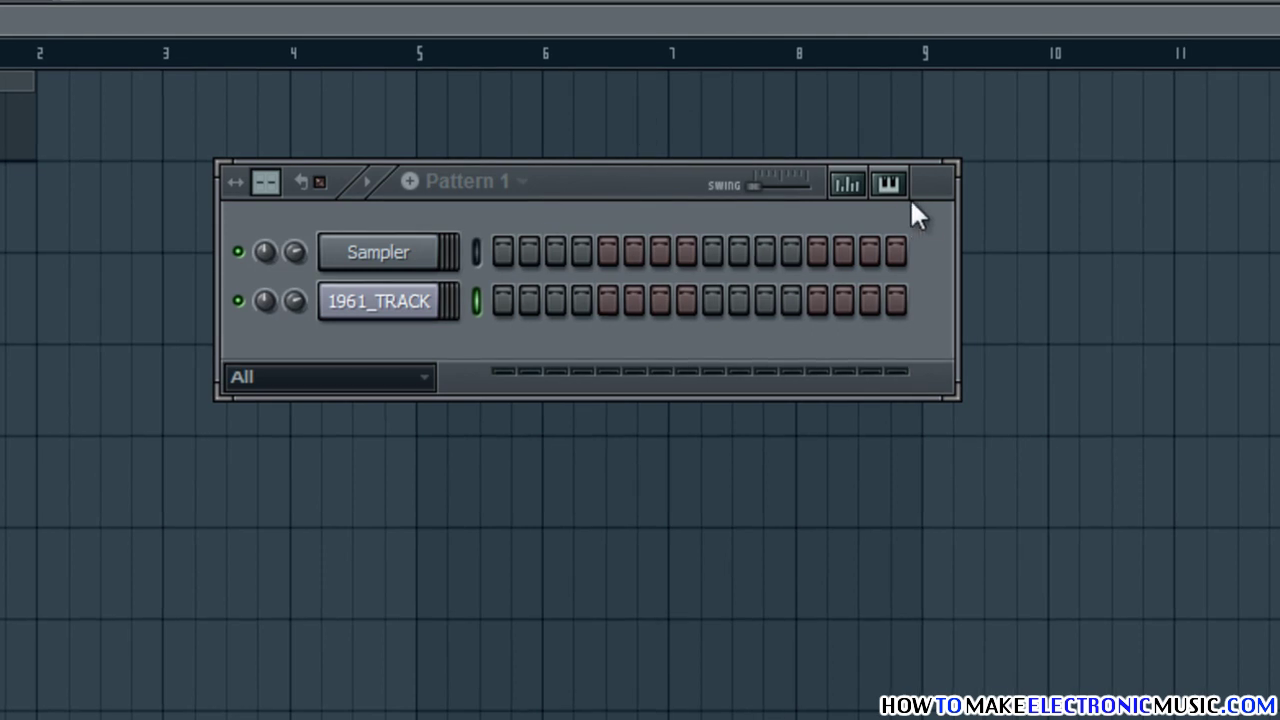
- Enter slice notes for 1961_TRACK on steps 1, 3, 4, 6 and 8, with the root note on 1 and 3 and higher notes on the rest
click(888, 184)
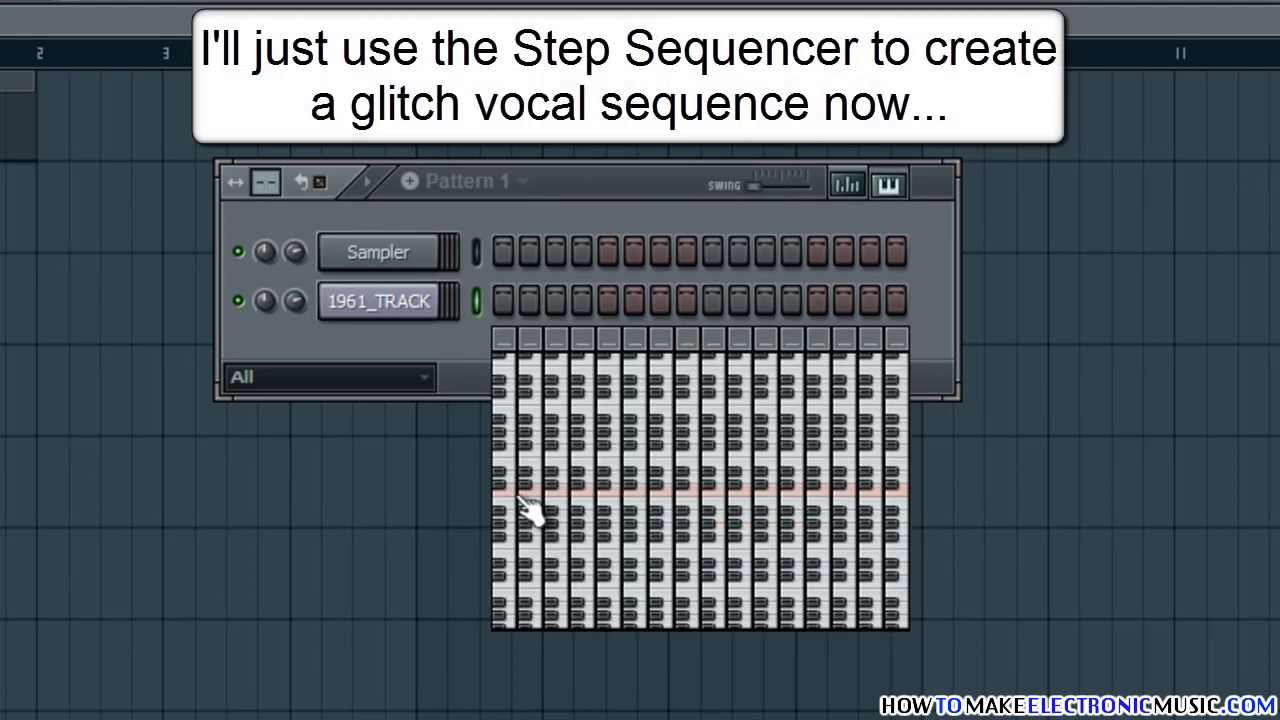
click(527, 532)
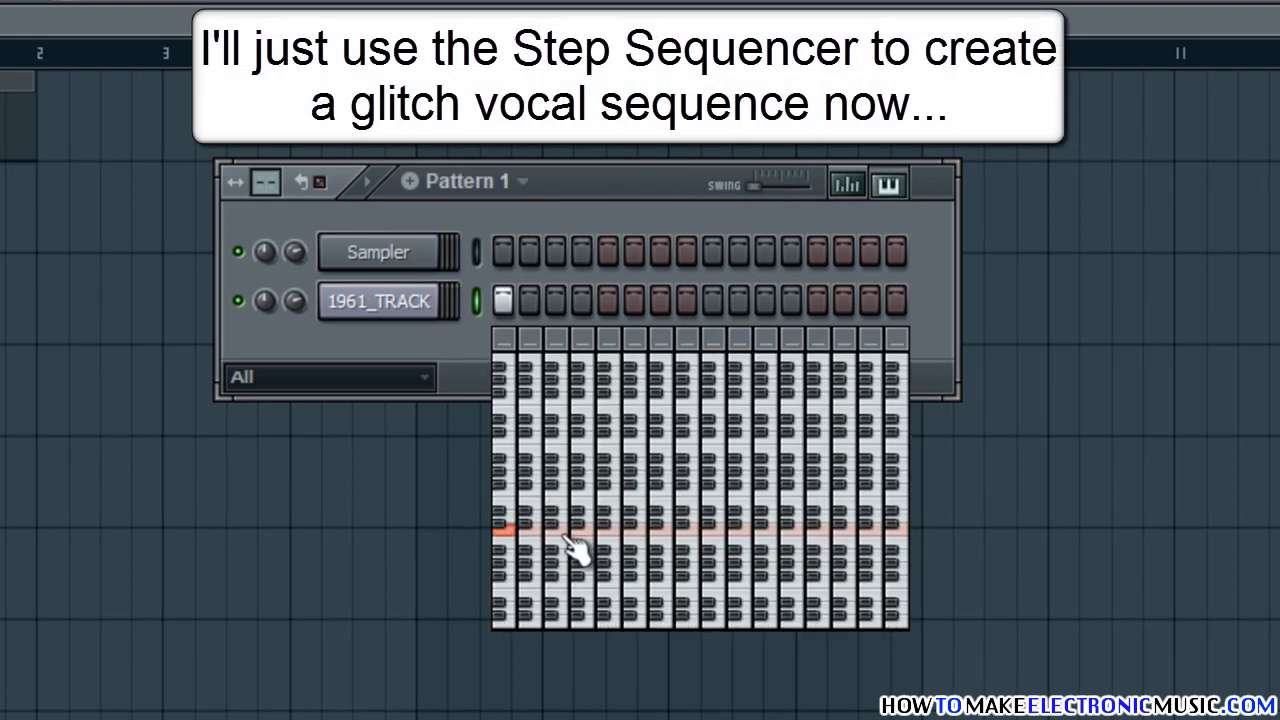
click(560, 531)
click(578, 512)
click(631, 512)
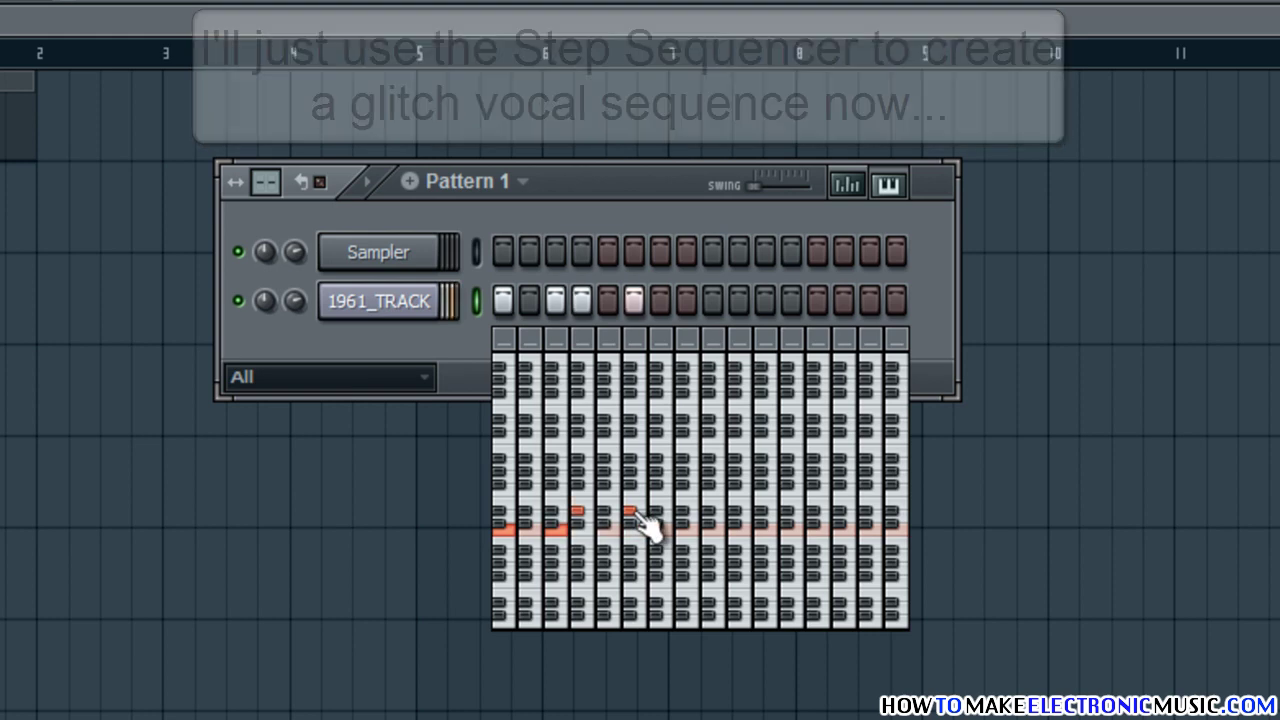
click(692, 478)
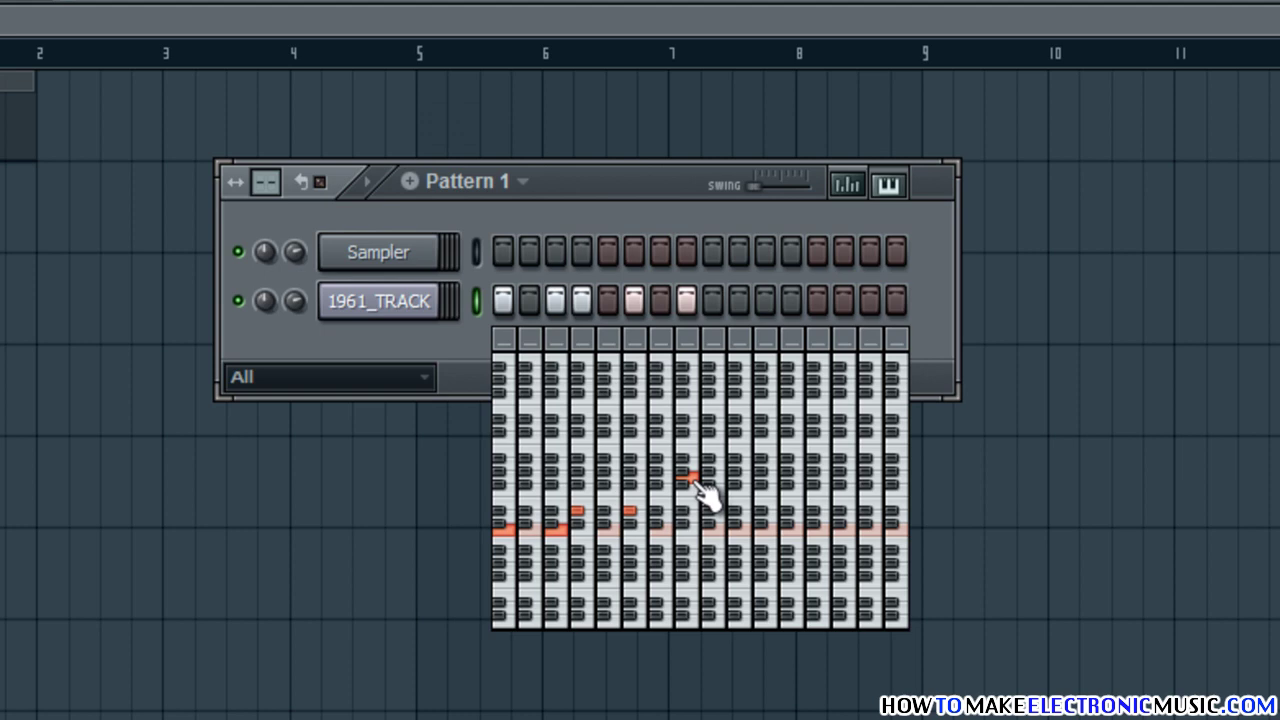
- Extend the 1961_TRACK sequence with higher slice notes on steps 9, 11, 13, 15 and 16
click(714, 501)
click(768, 450)
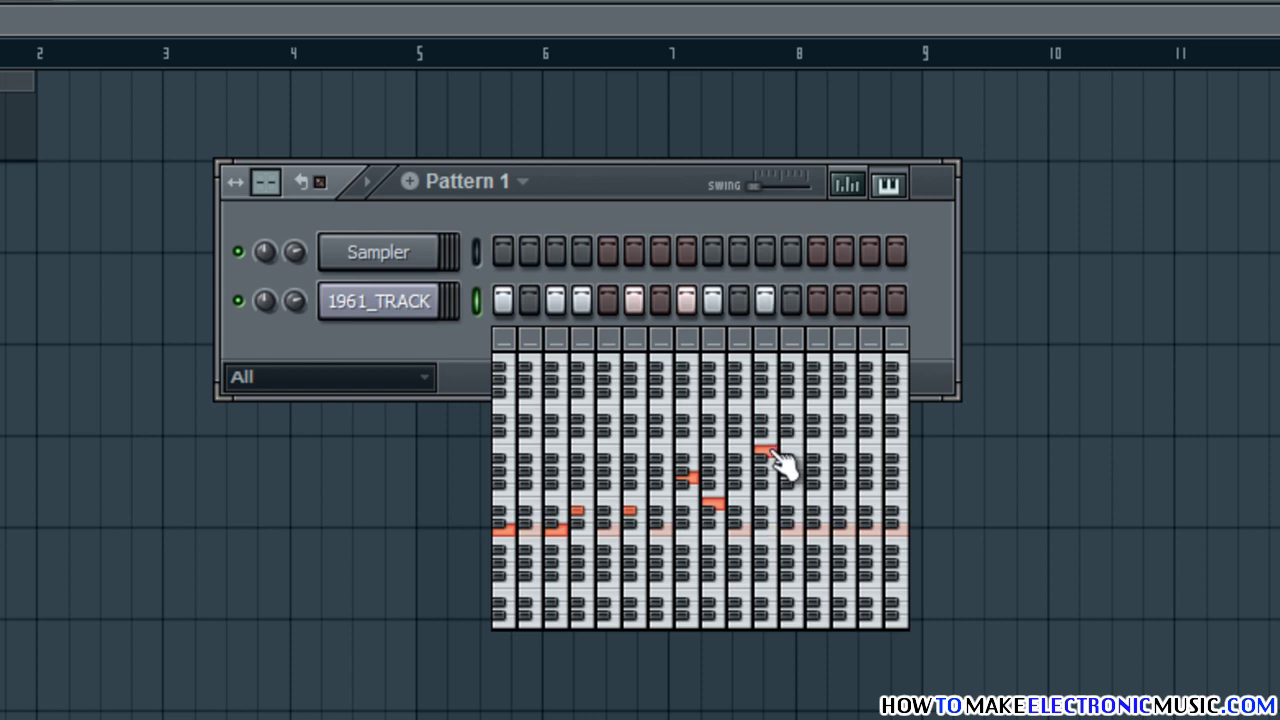
click(821, 424)
click(872, 400)
click(898, 416)
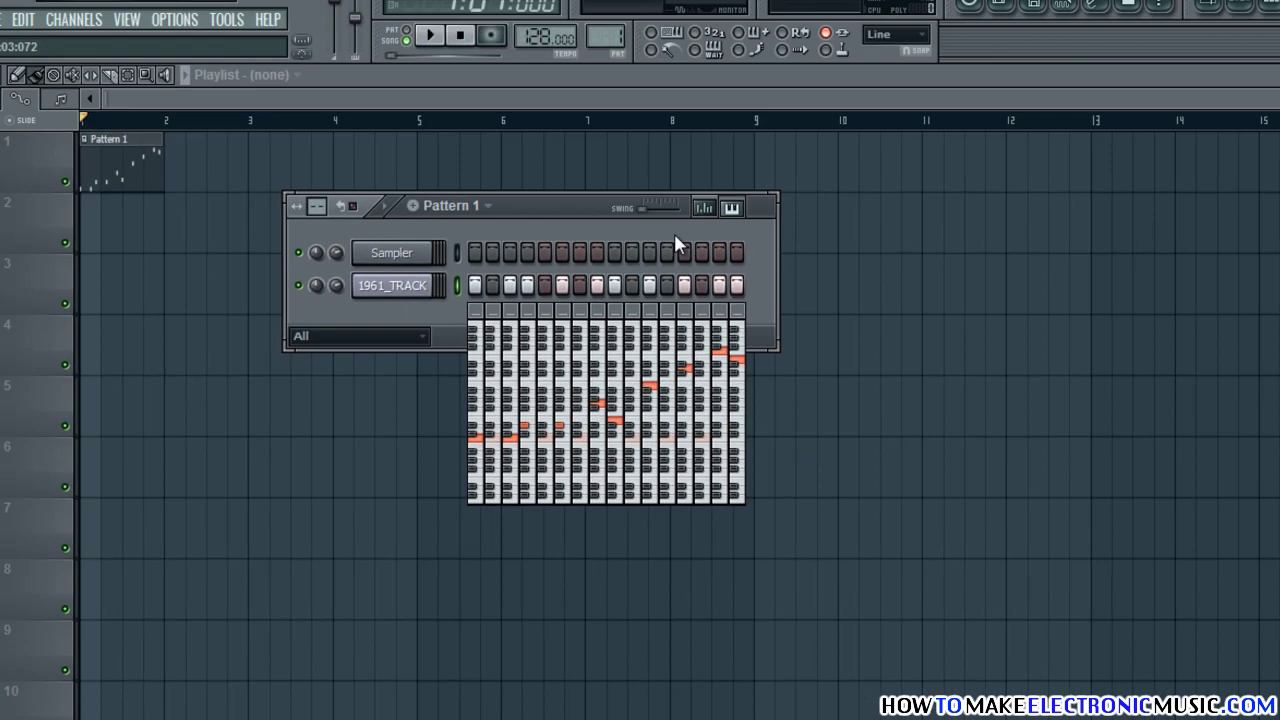
- Play back the glitch vocal sequence, hide the keyboard editor and stop playback
click(888, 184)
key(space)
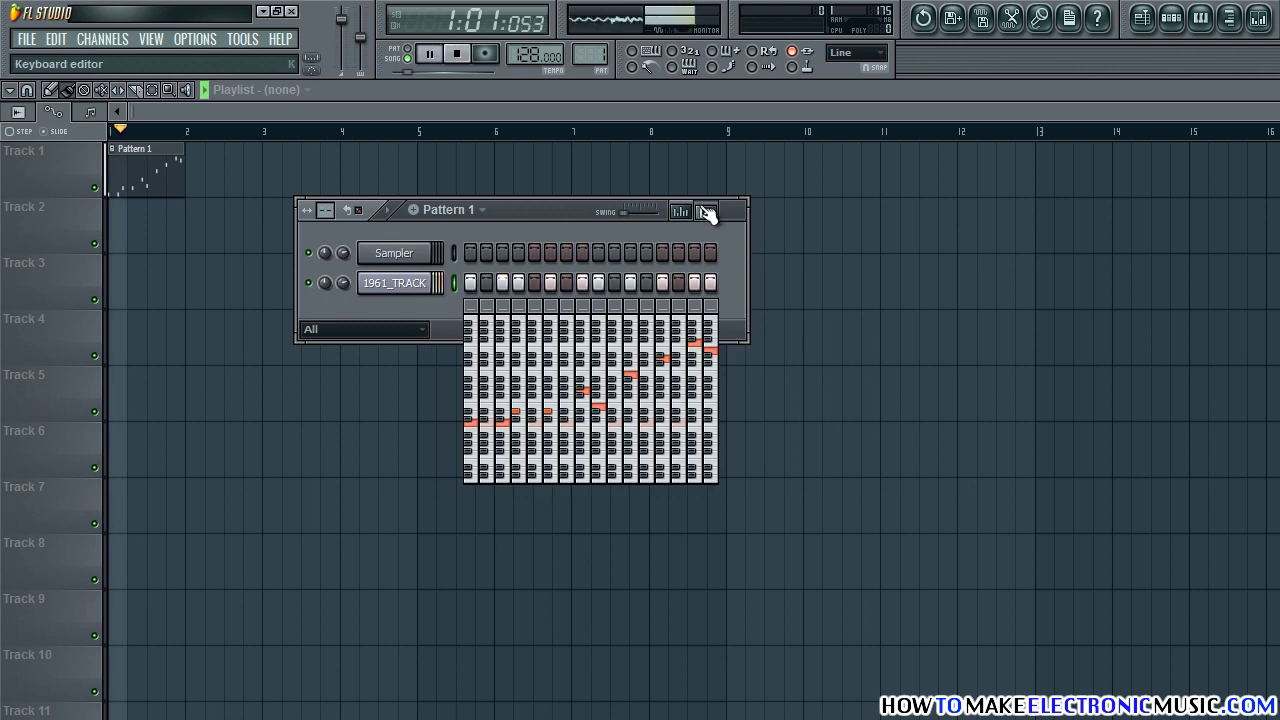
click(706, 213)
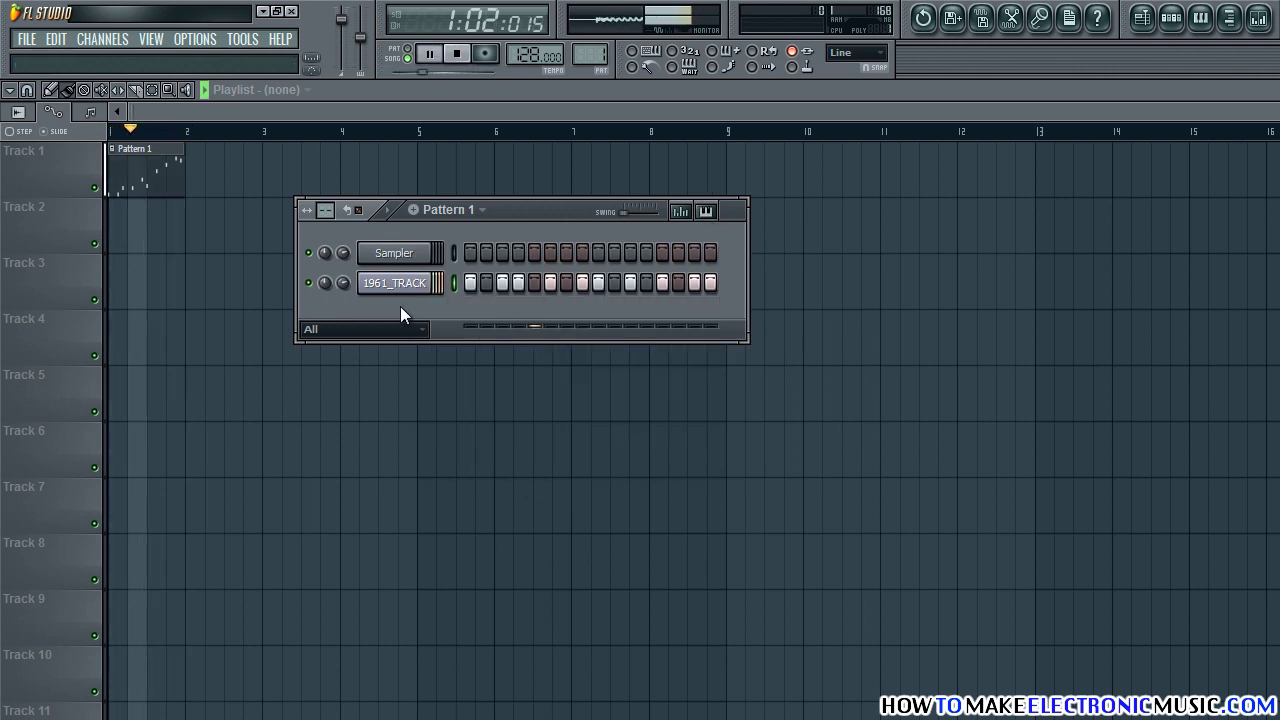
key(space)
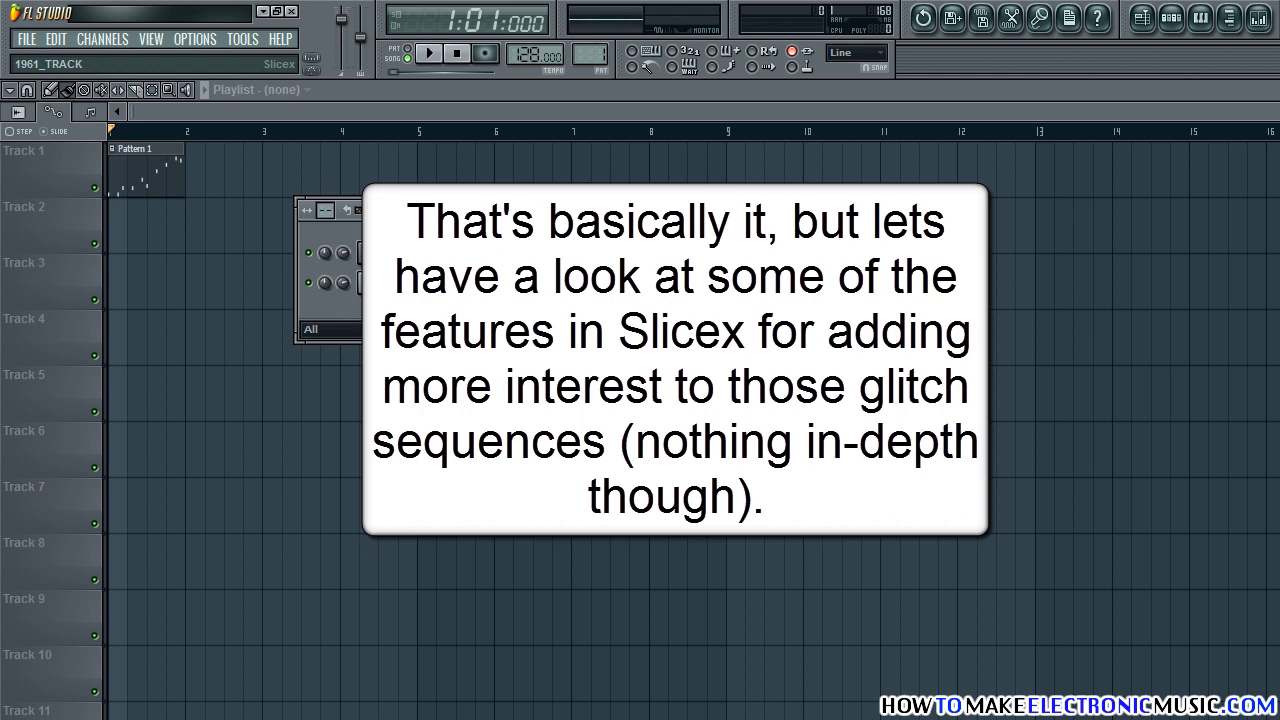
- Reopen the Slicex editor for 1961_TRACK and show the waveform from its start, including Marker #1
click(390, 287)
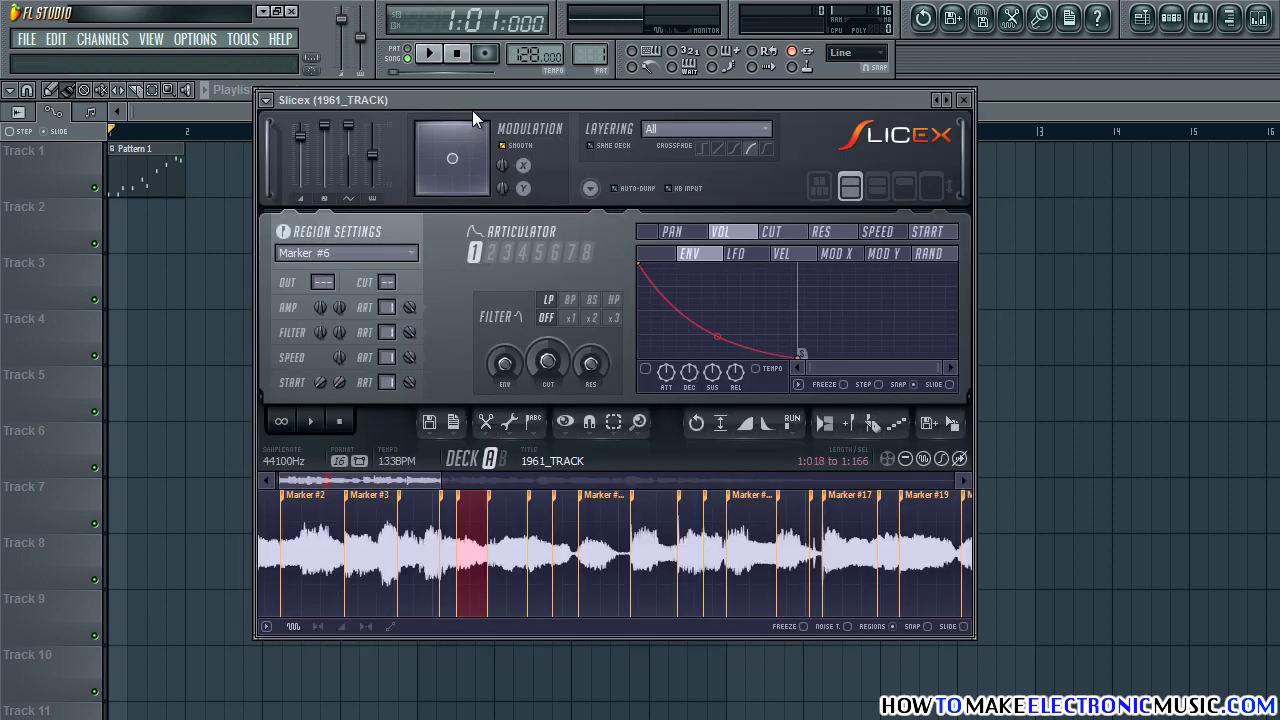
drag(472, 110, 440, 110)
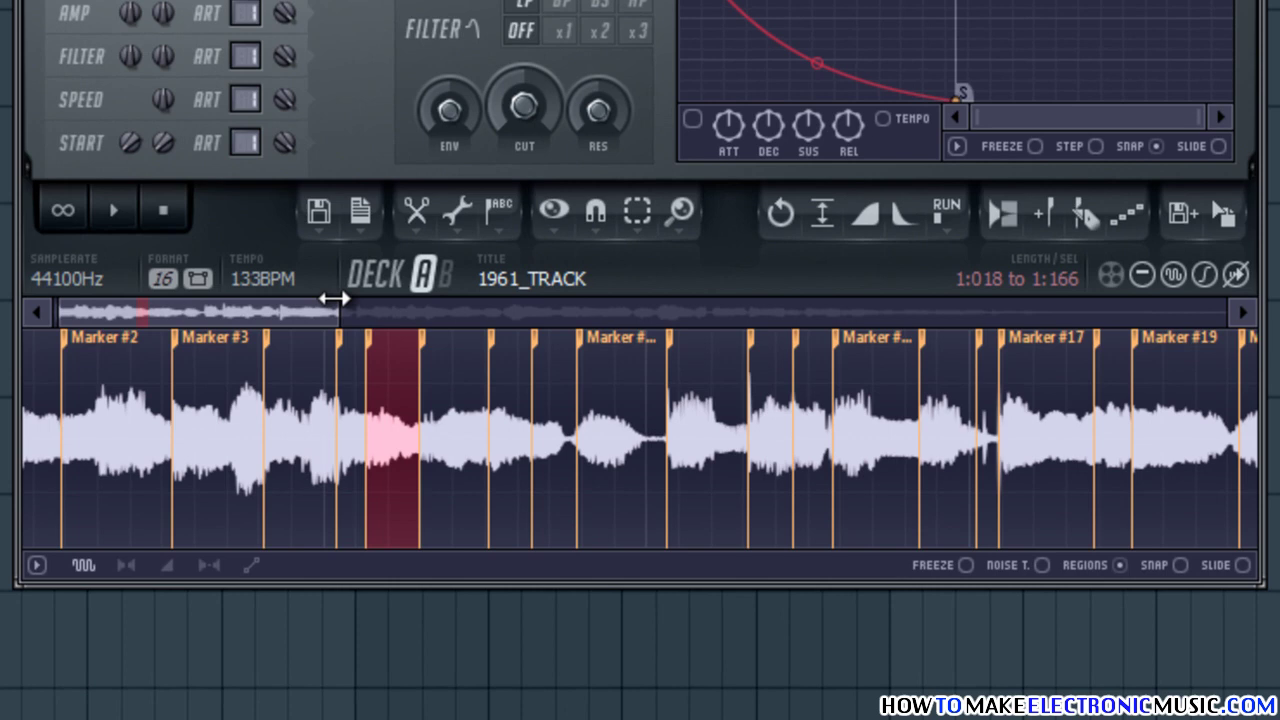
drag(440, 474, 423, 474)
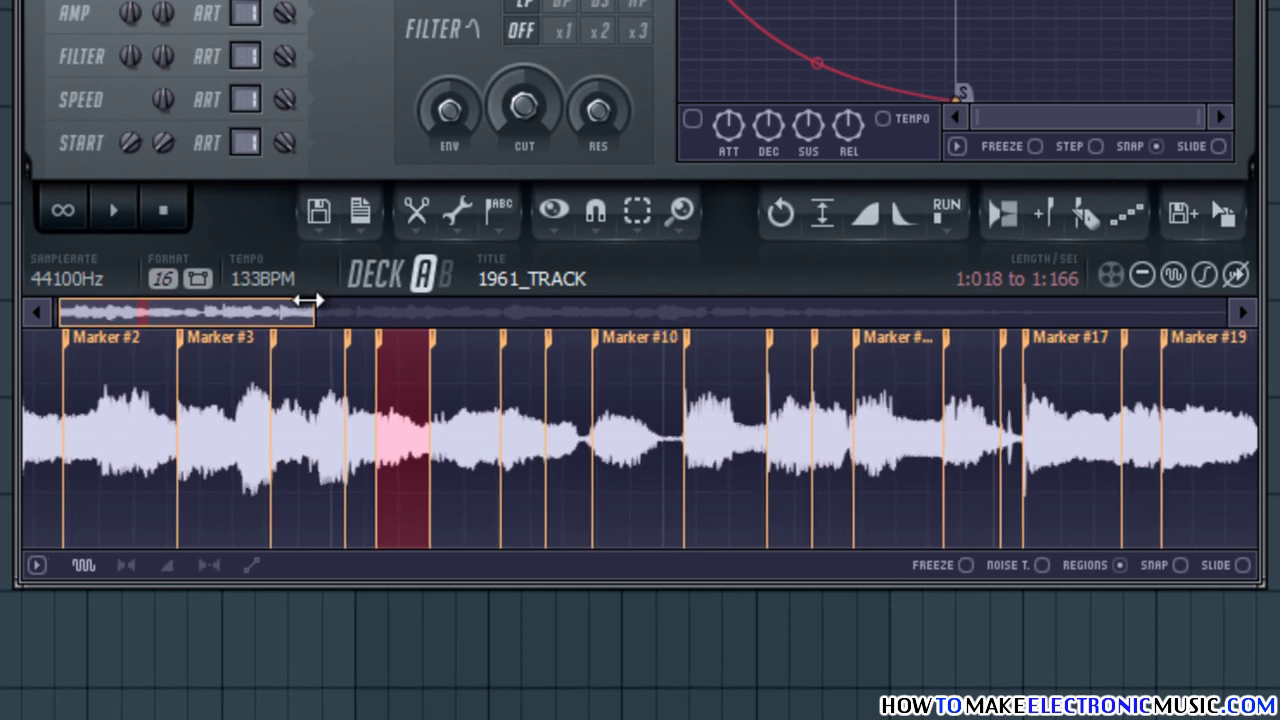
drag(307, 300, 285, 300)
drag(131, 312, 126, 312)
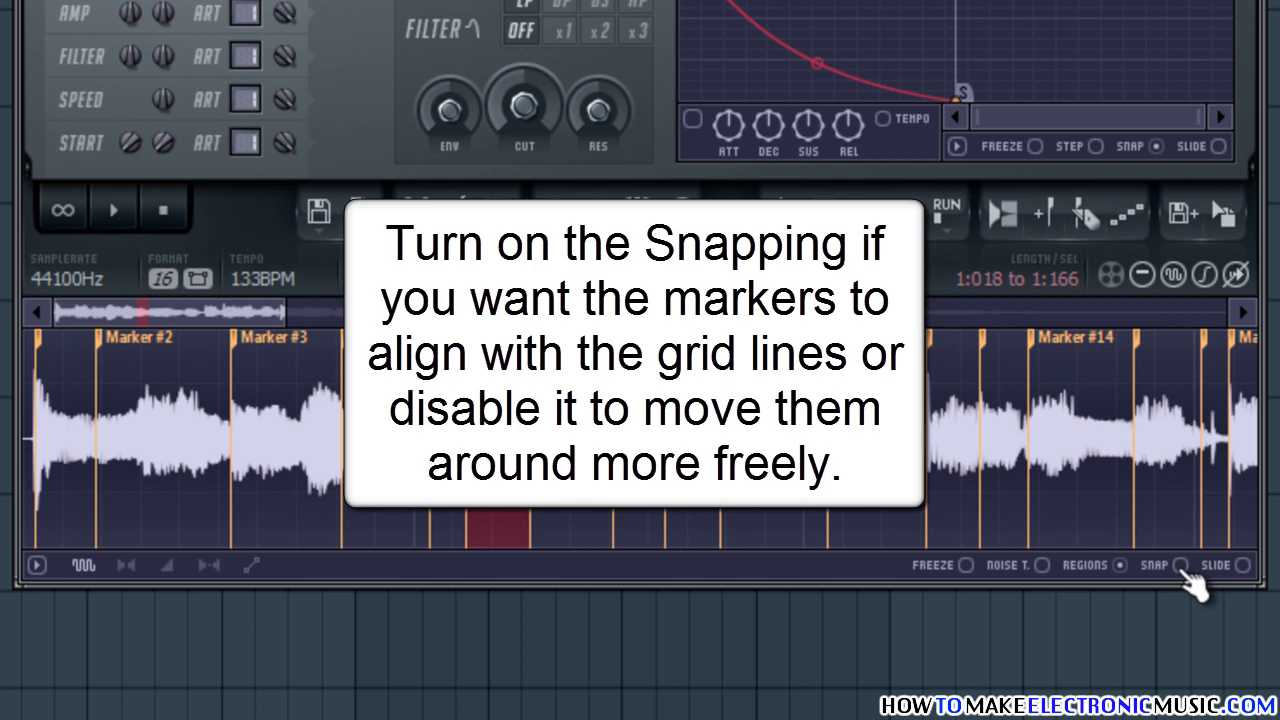
- With Snap off, shift Marker #4 later toward Marker #5 and shift Markers #8, #9, #12 and #13 earlier
click(1181, 566)
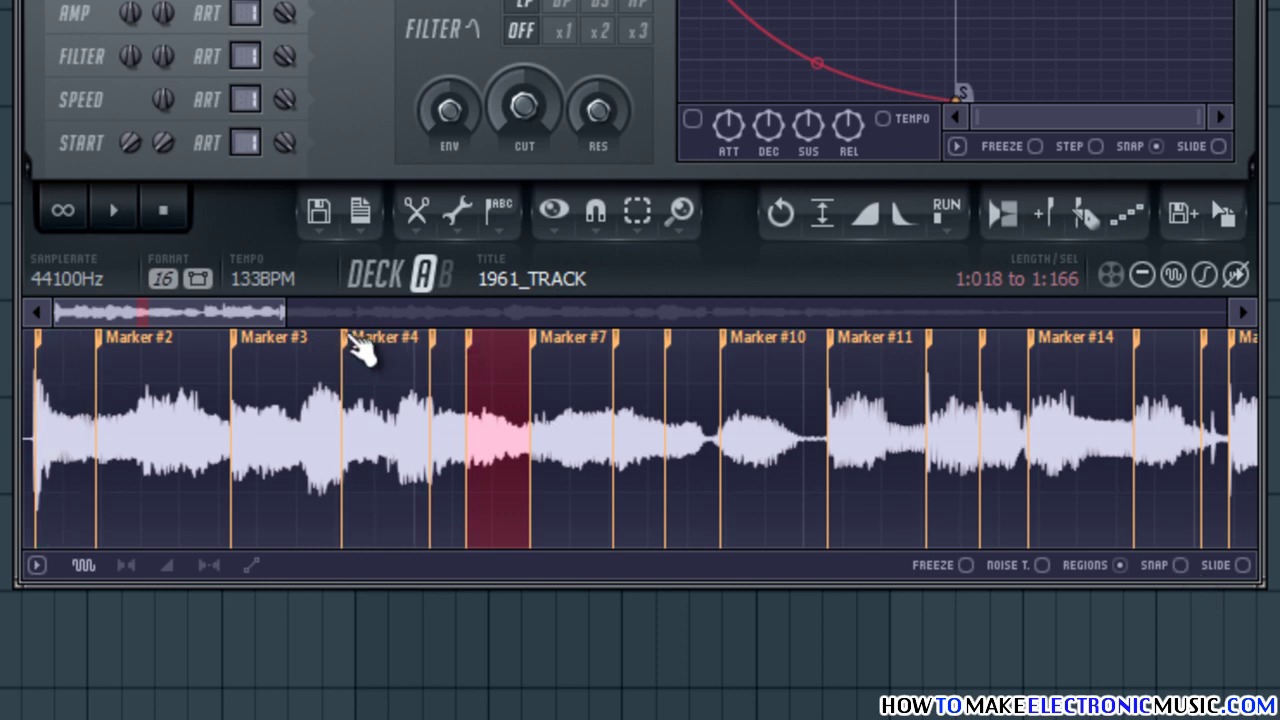
mouse_move(360, 350)
mouse_down()
mouse_move(325, 347)
mouse_move(410, 358)
mouse_up()
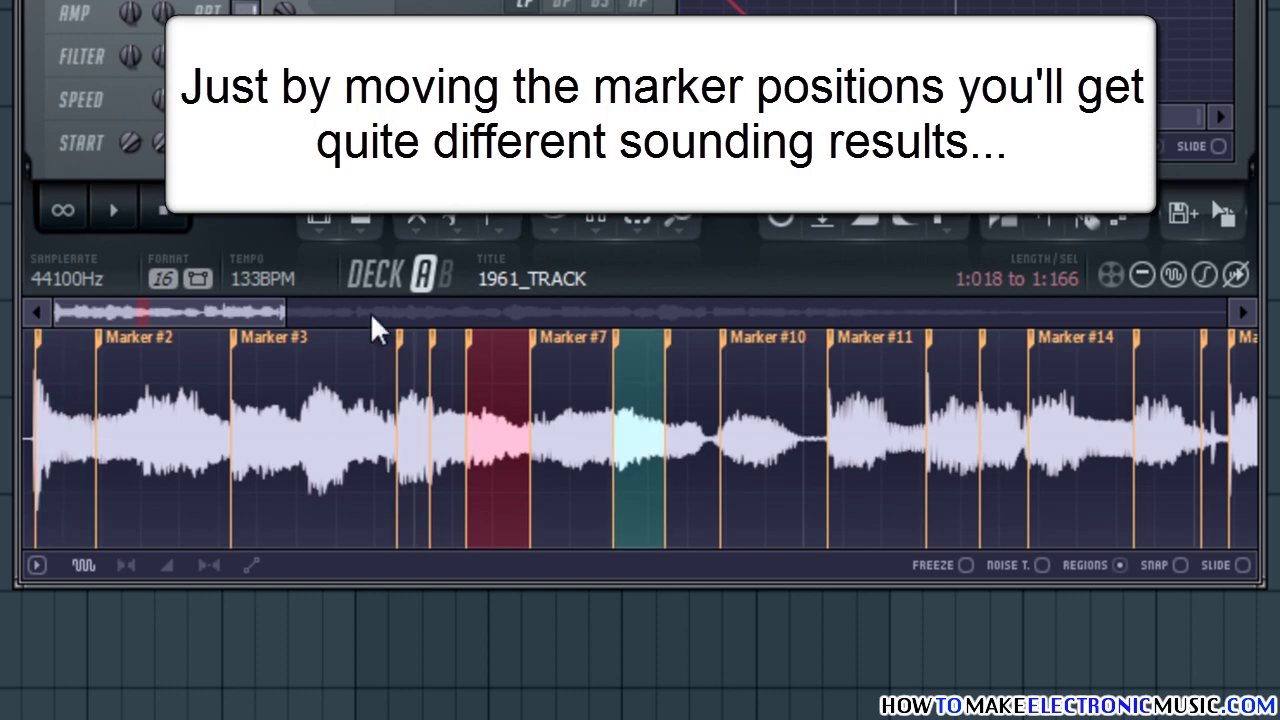
drag(623, 357, 576, 349)
drag(675, 350, 620, 349)
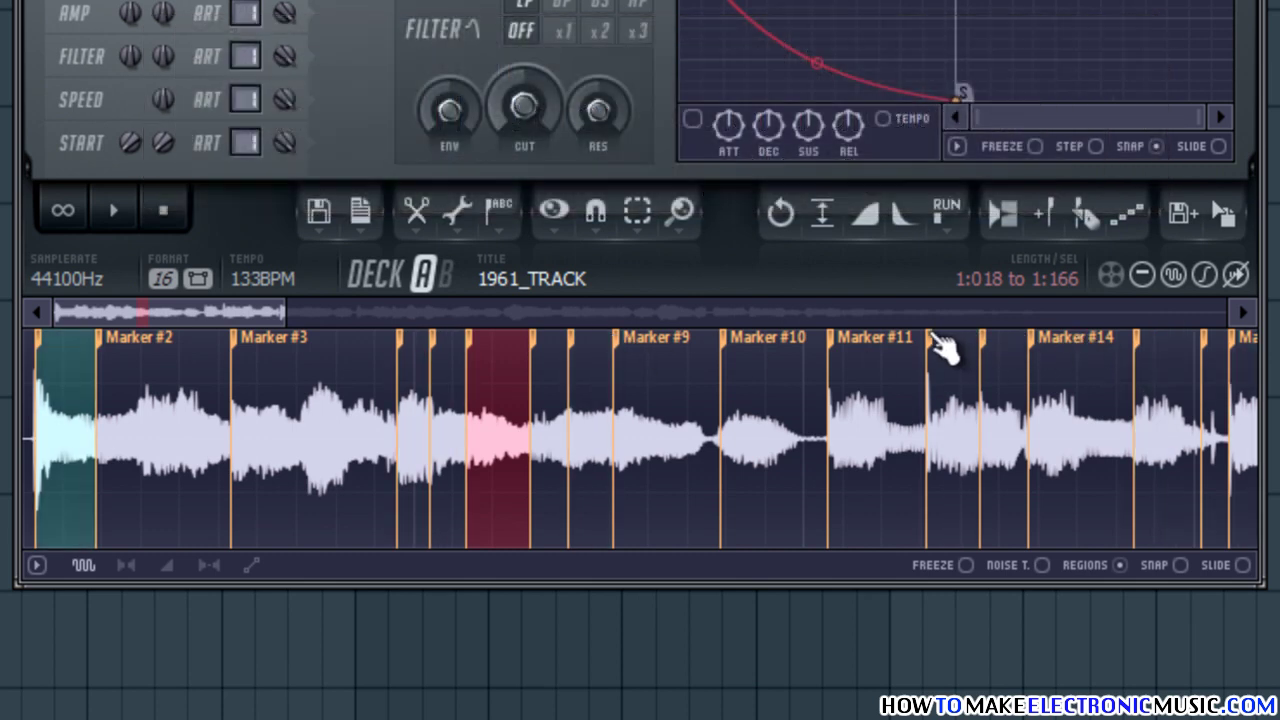
drag(935, 346, 900, 345)
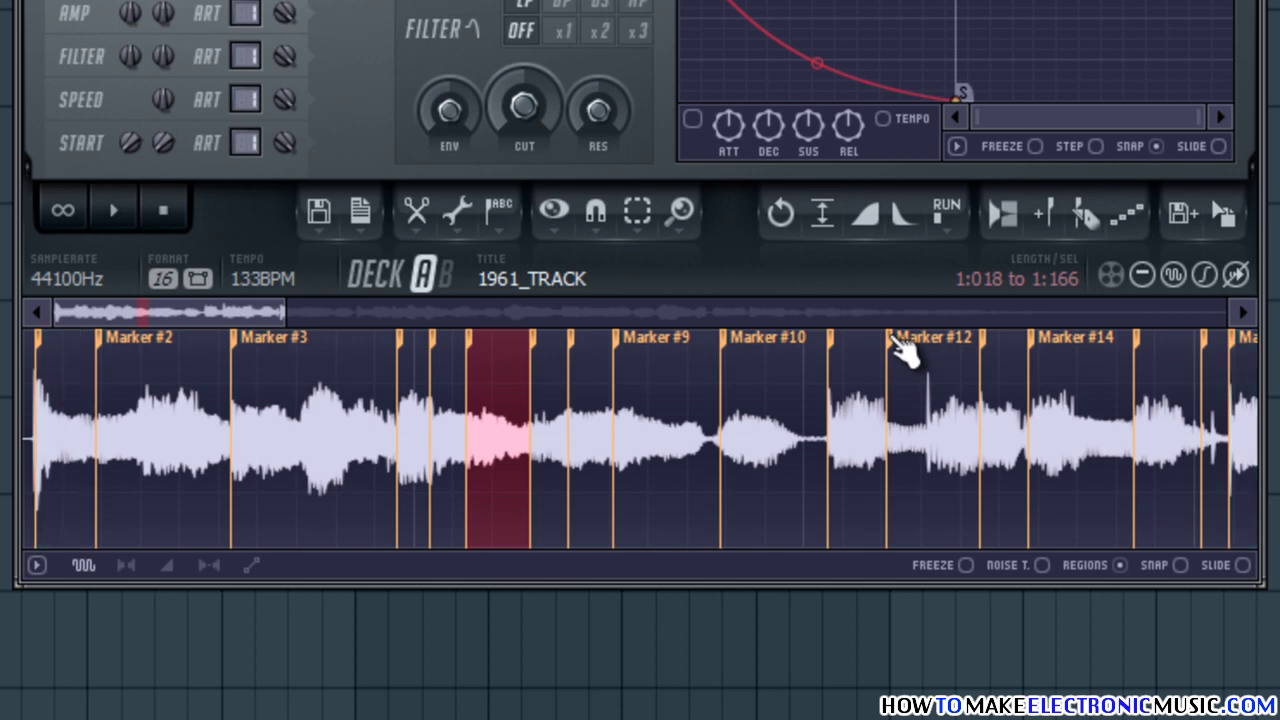
drag(984, 340, 944, 340)
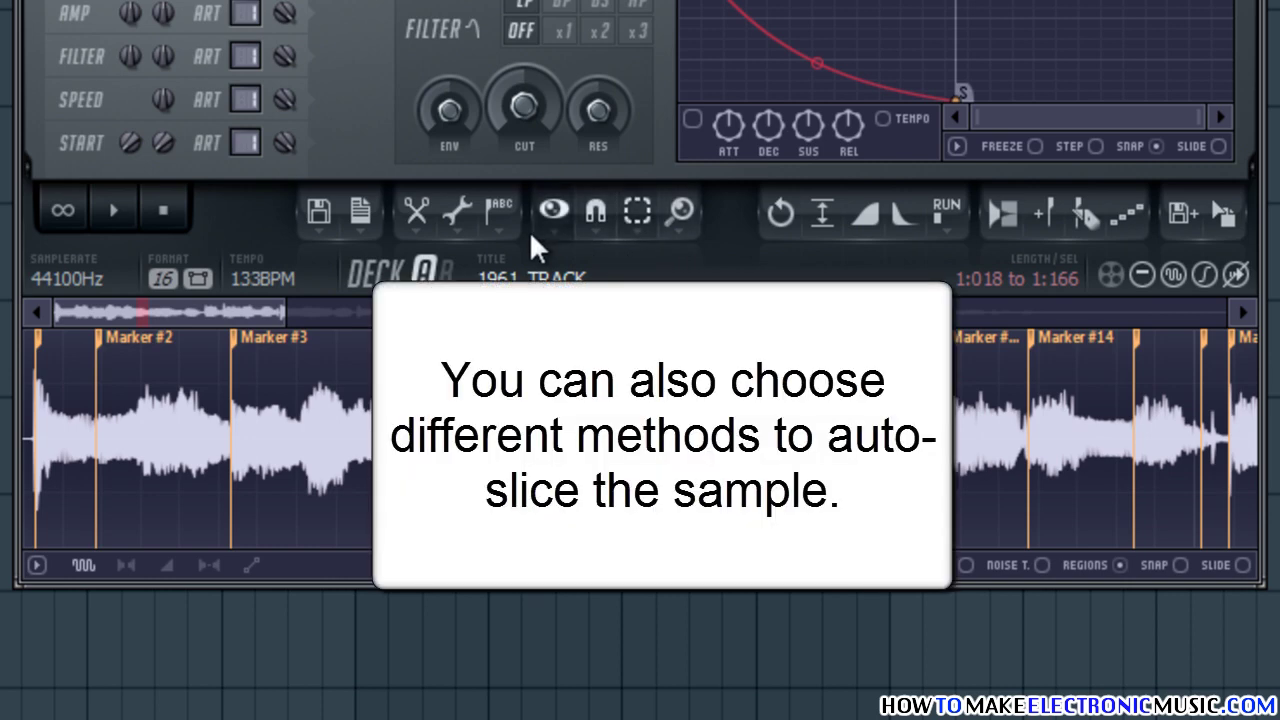
- Select the entire 1961_TRACK waveform in deck A
click(500, 210)
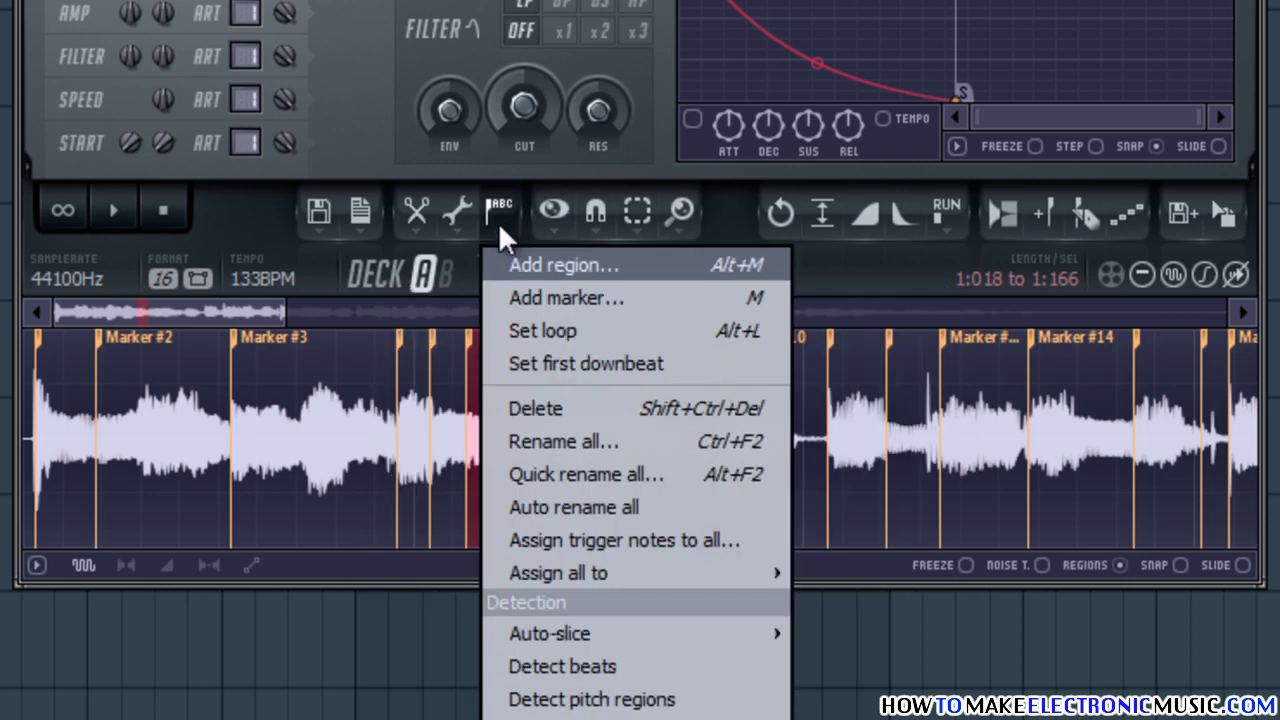
drag(1070, 405, 470, 420)
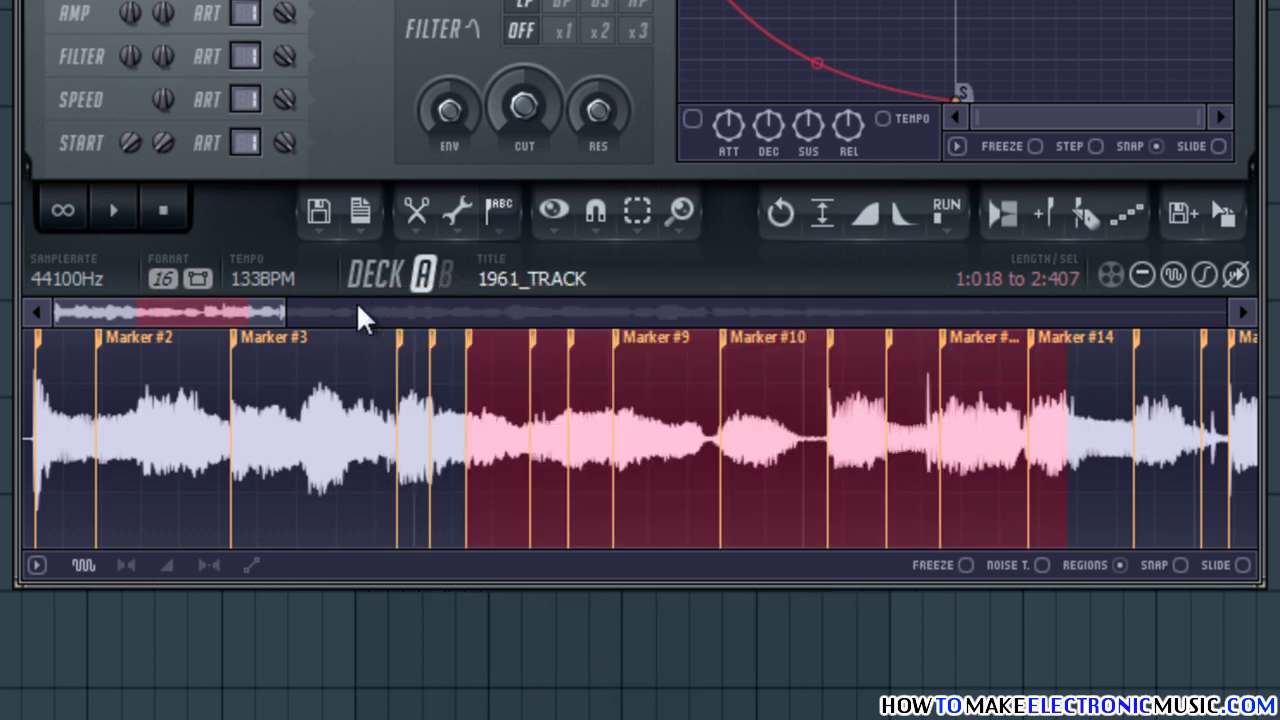
drag(286, 311, 1228, 311)
shift+click(546, 429)
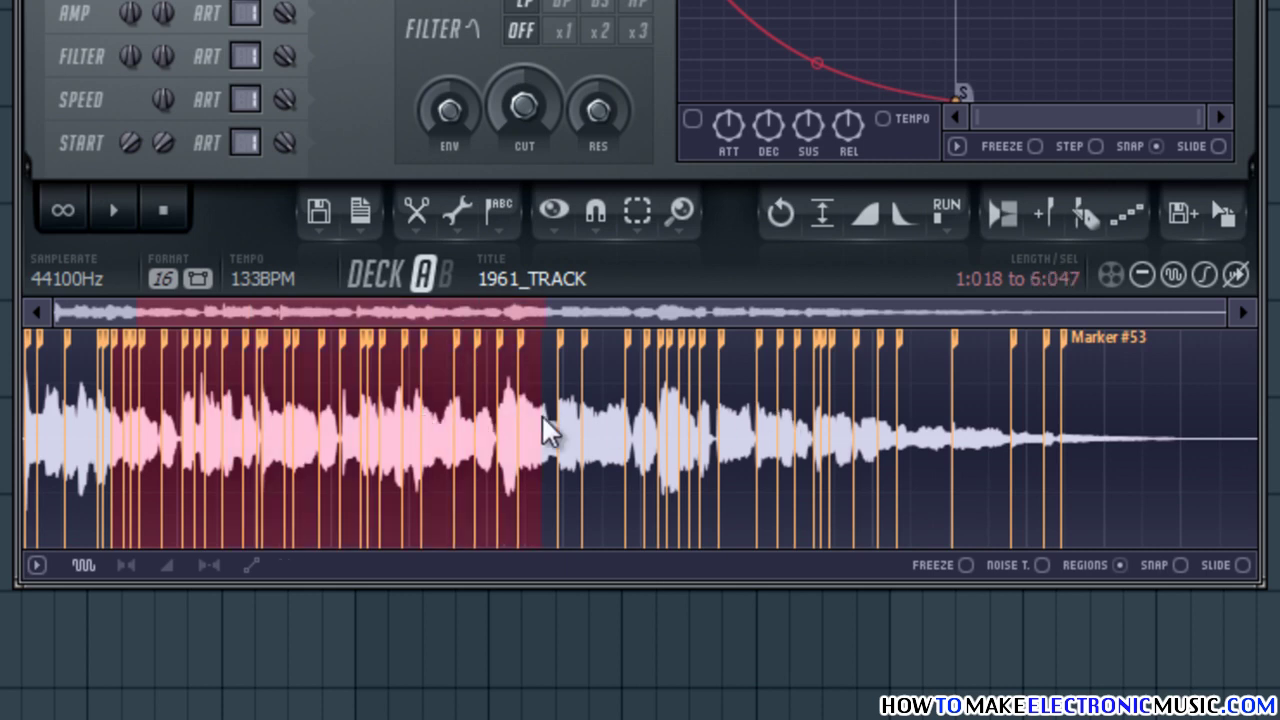
shift+click(1133, 432)
shift+click(88, 435)
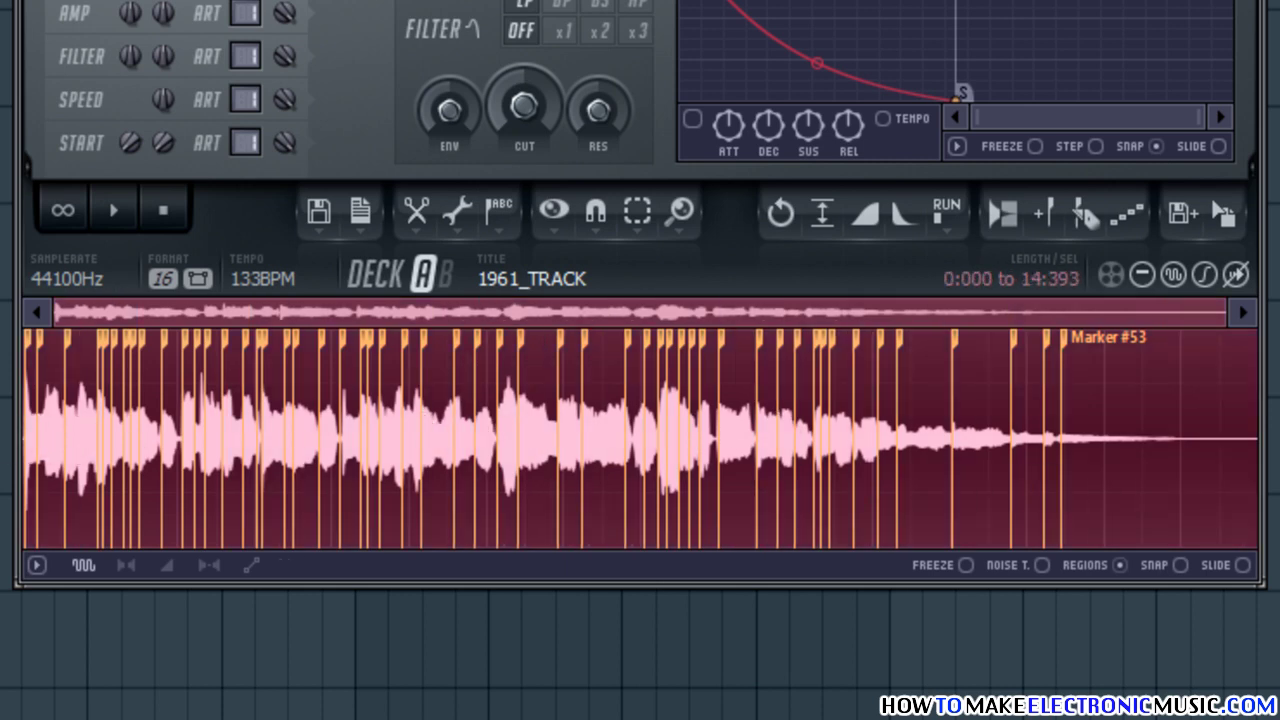
- Delete all markers from the 1961_TRACK waveform and re-slice it with Dull auto-slicing
click(497, 218)
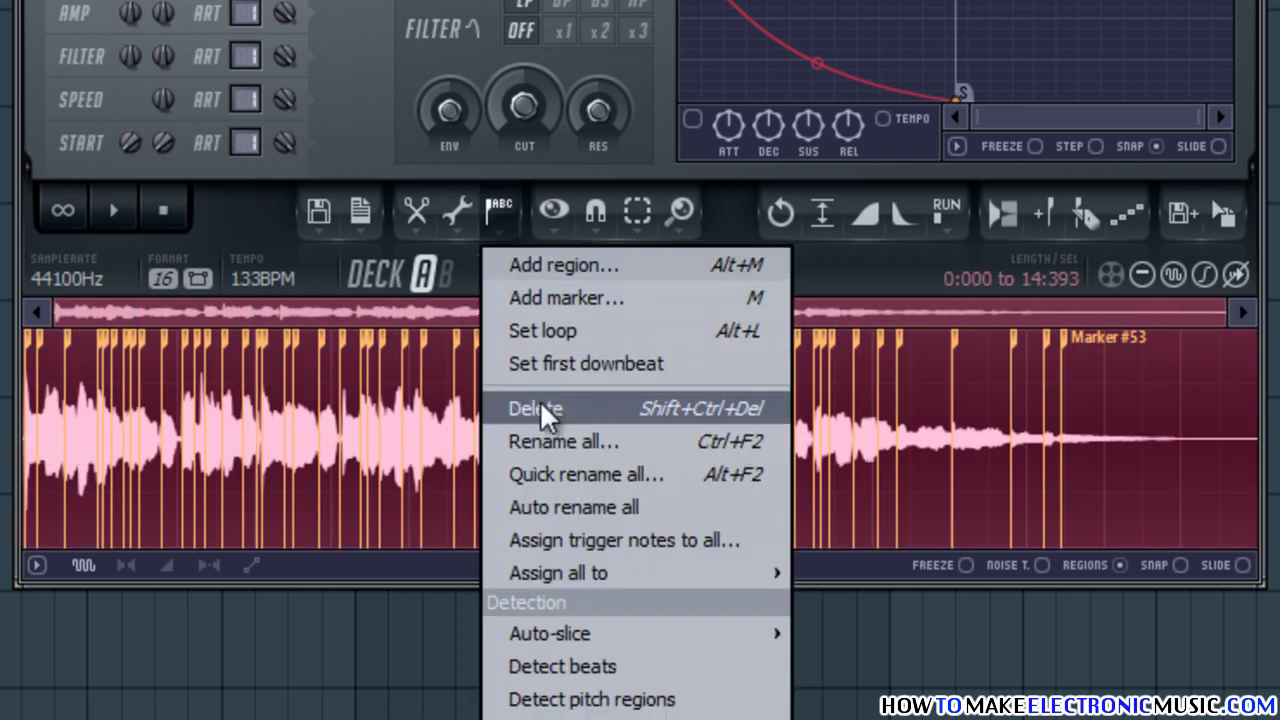
click(540, 408)
click(498, 215)
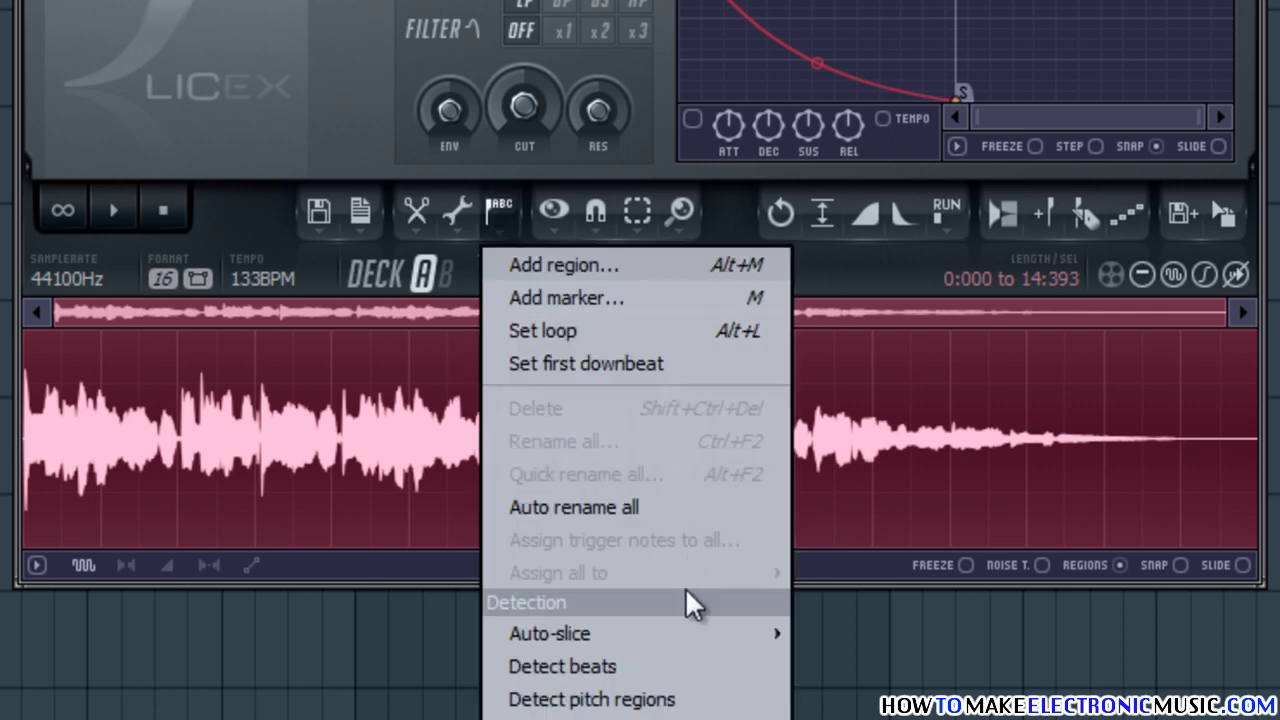
mouse_move(677, 626)
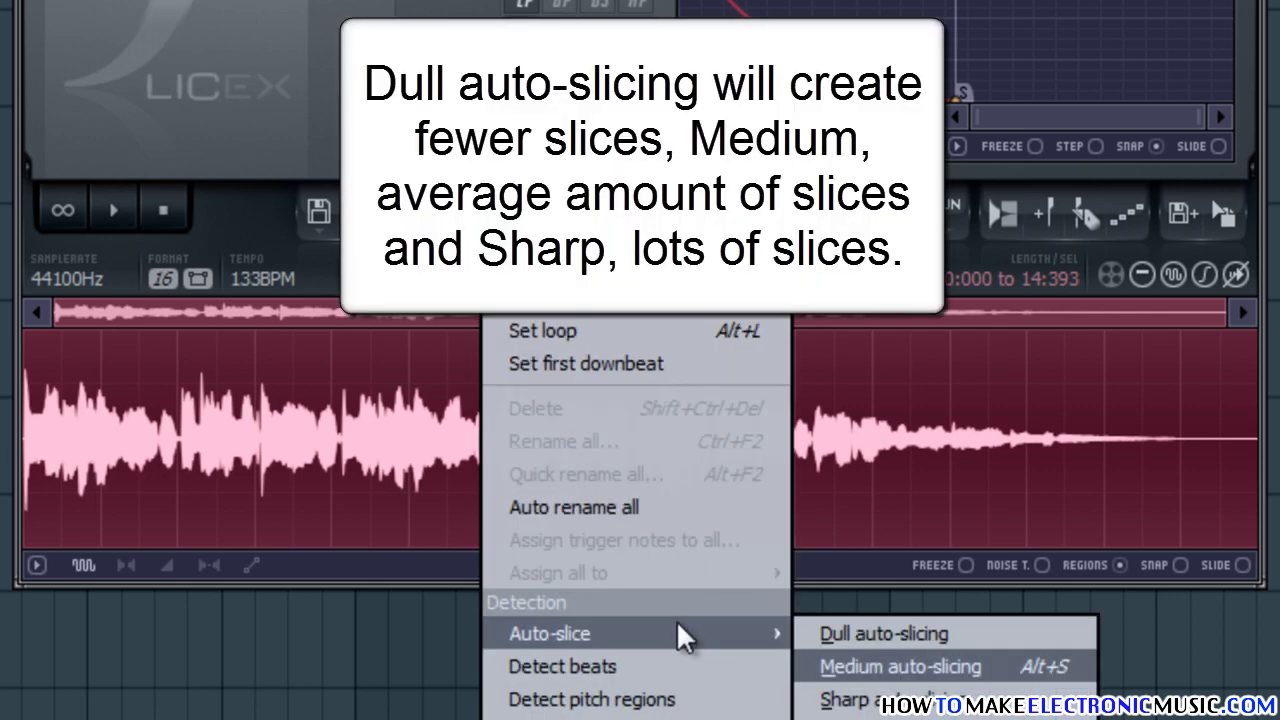
click(854, 633)
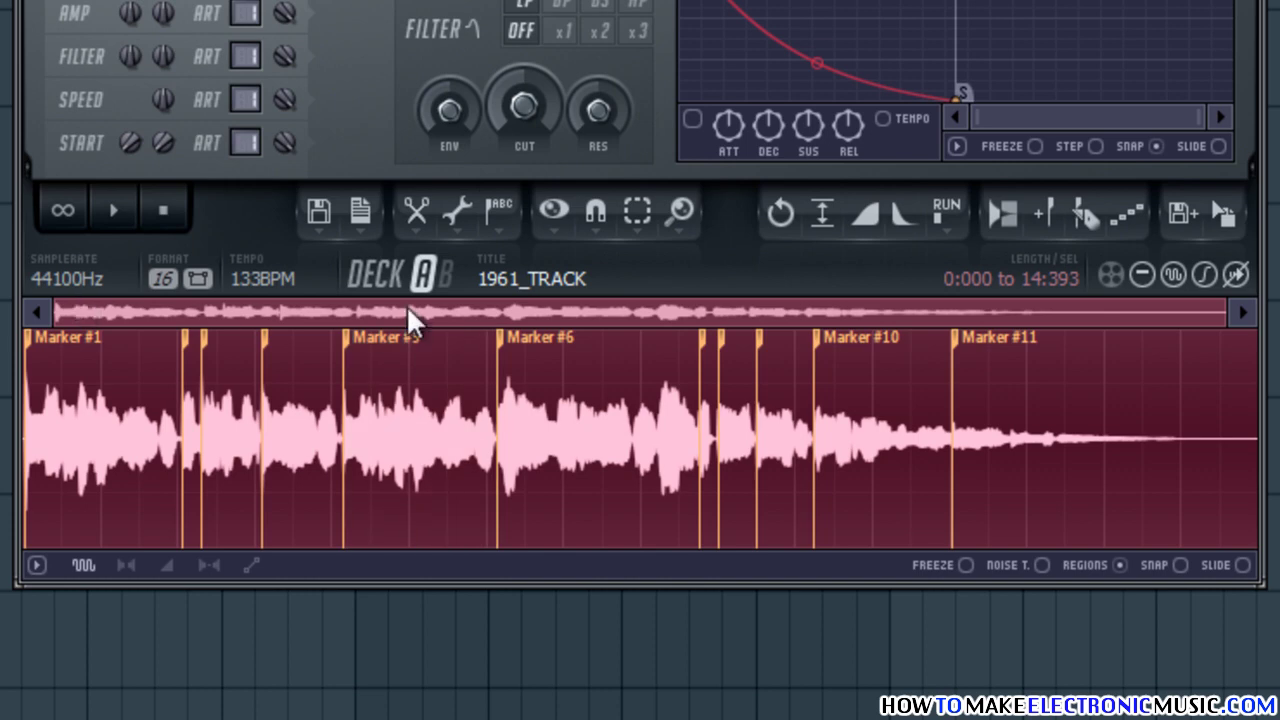
- Re-slice the 1961_TRACK waveform with Medium auto-slicing
click(503, 228)
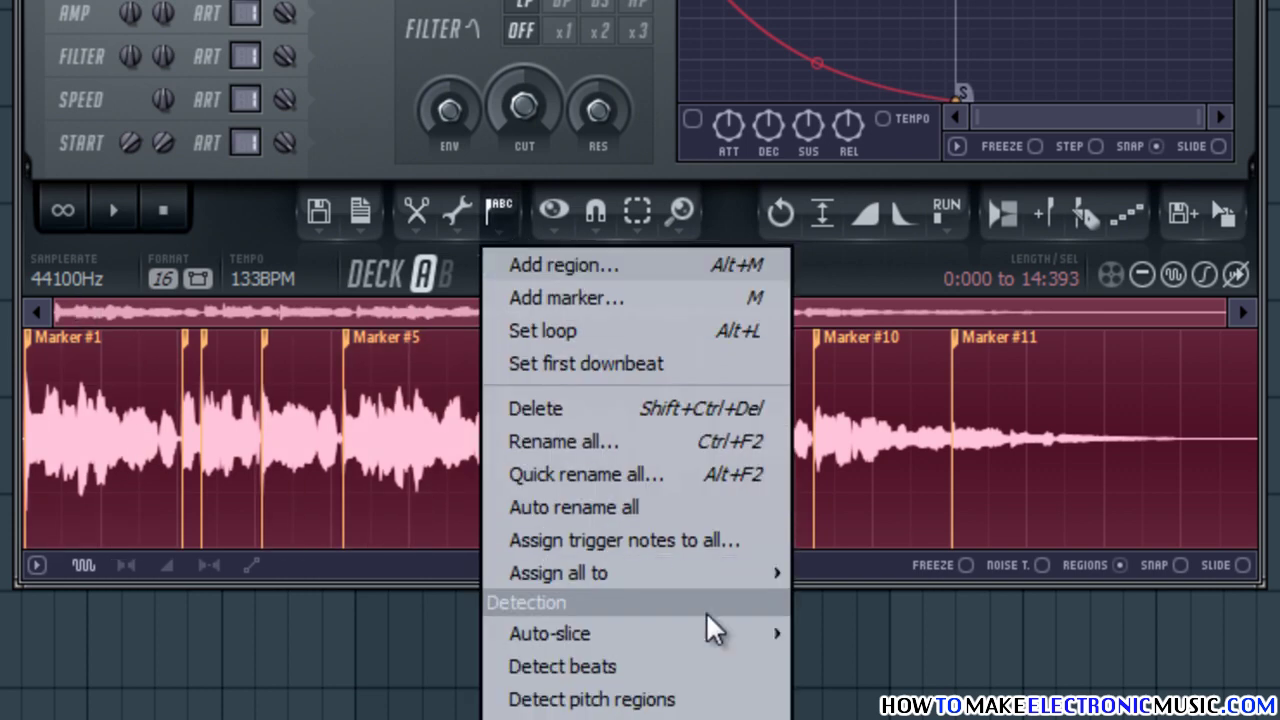
mouse_move(706, 625)
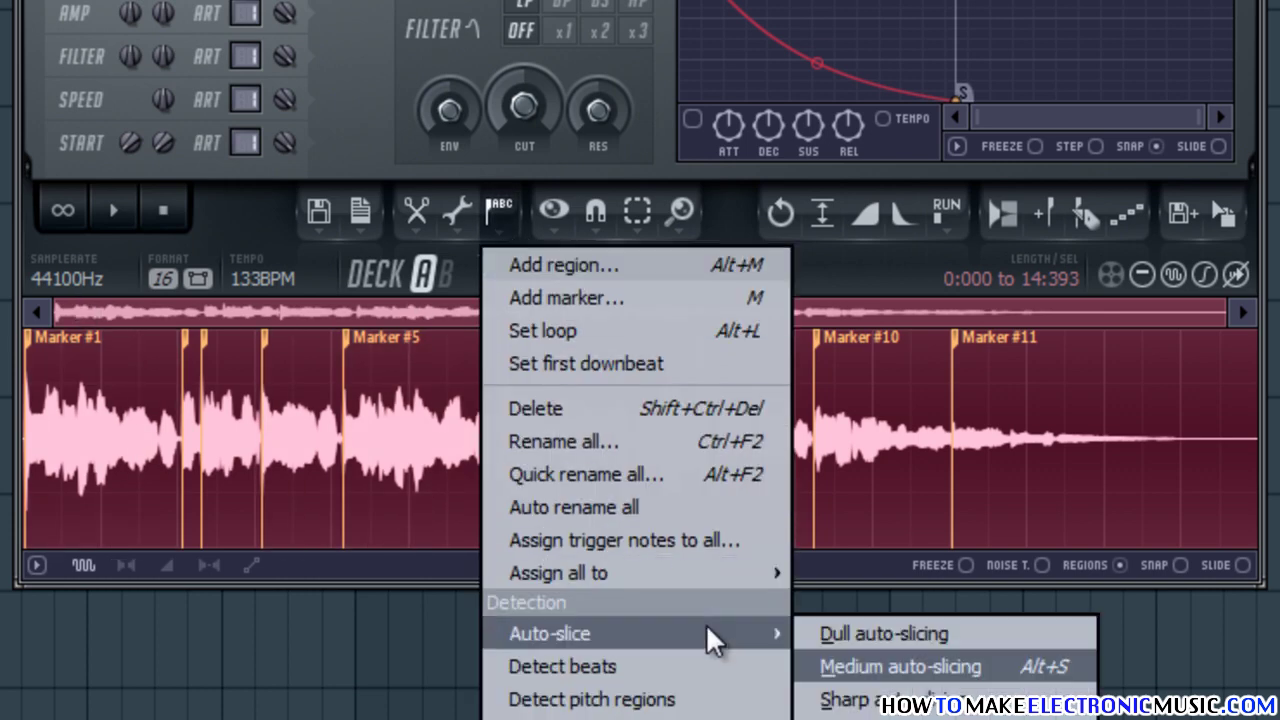
click(880, 666)
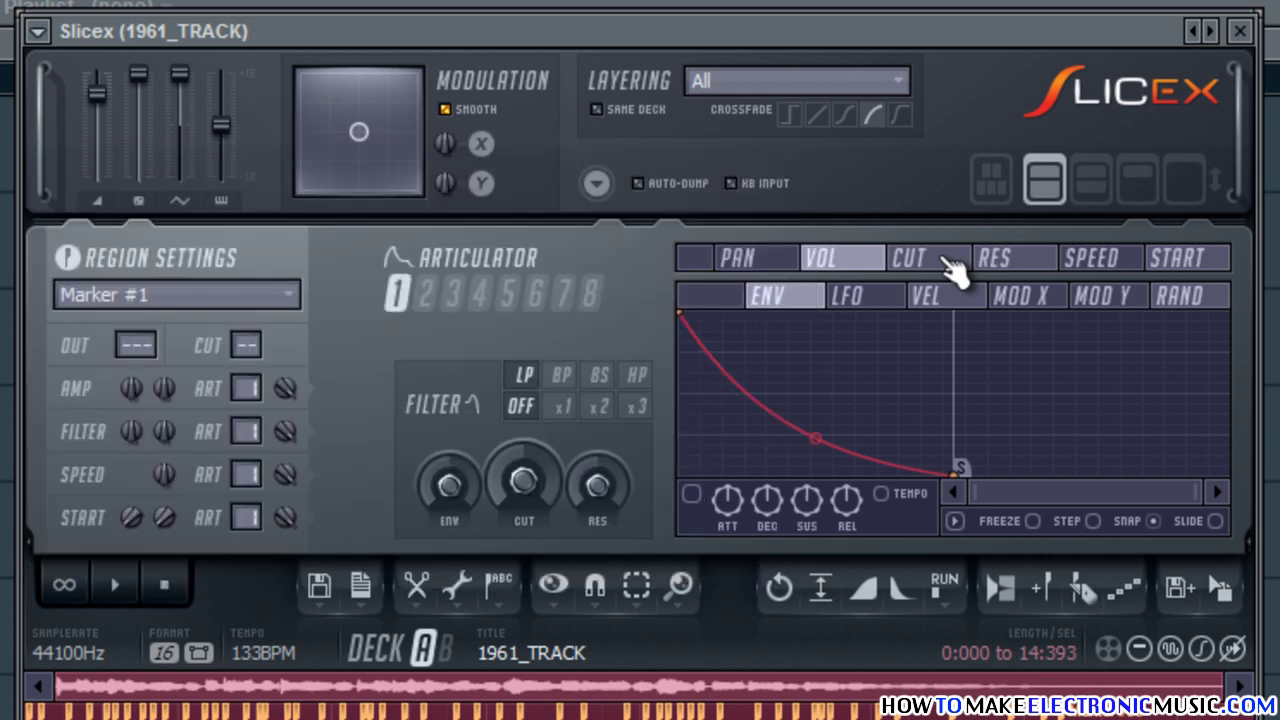
- Enable the cutoff envelope of articulator 1 with Tempo on, and set the low-pass filter to x1
click(950, 261)
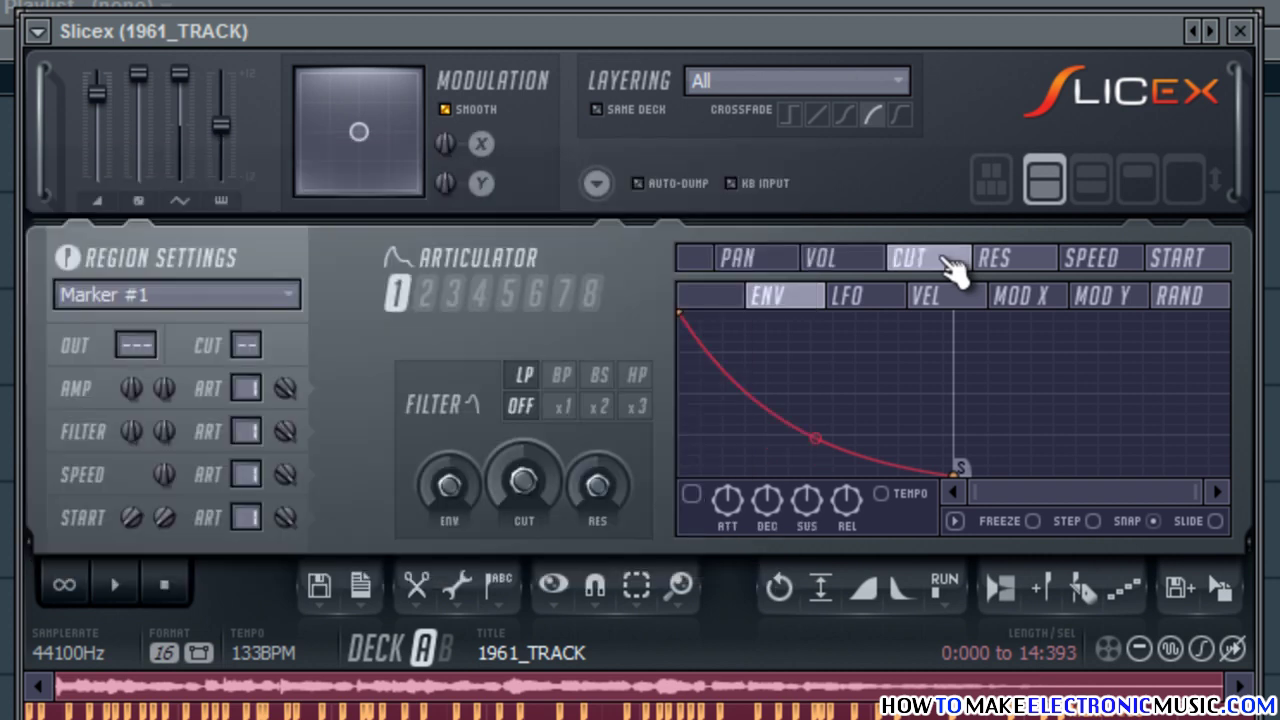
click(692, 496)
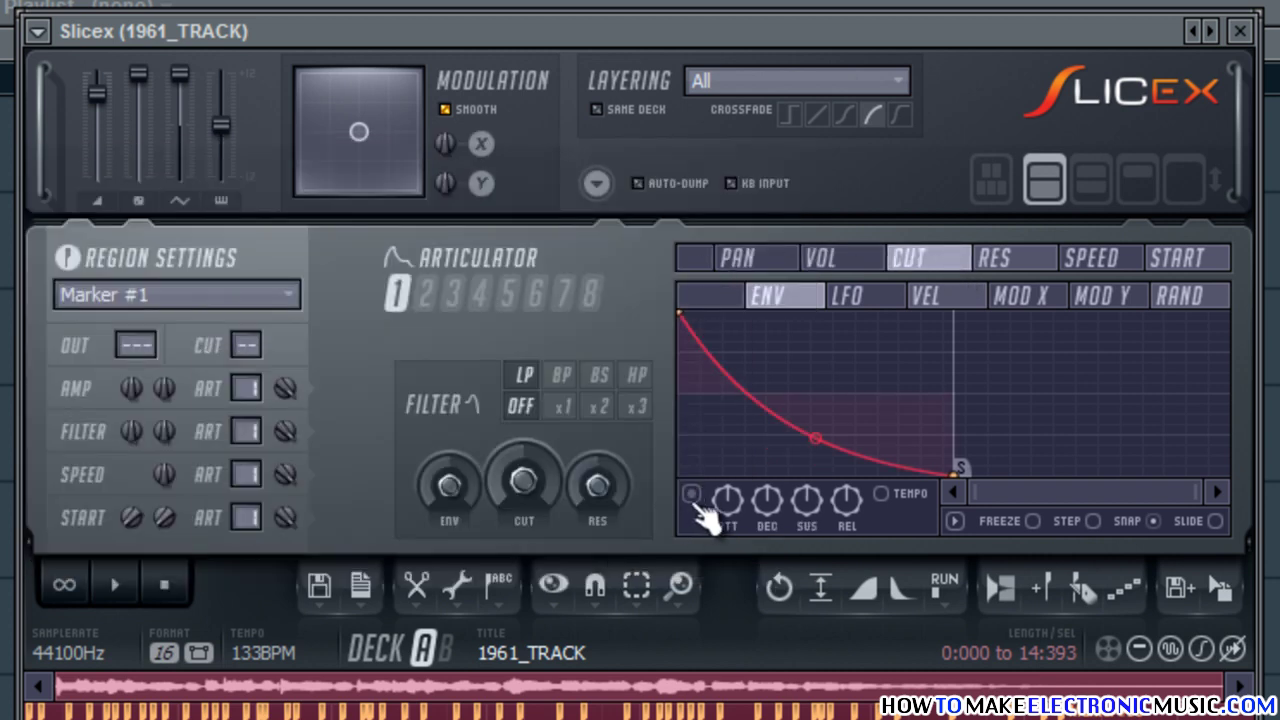
click(566, 407)
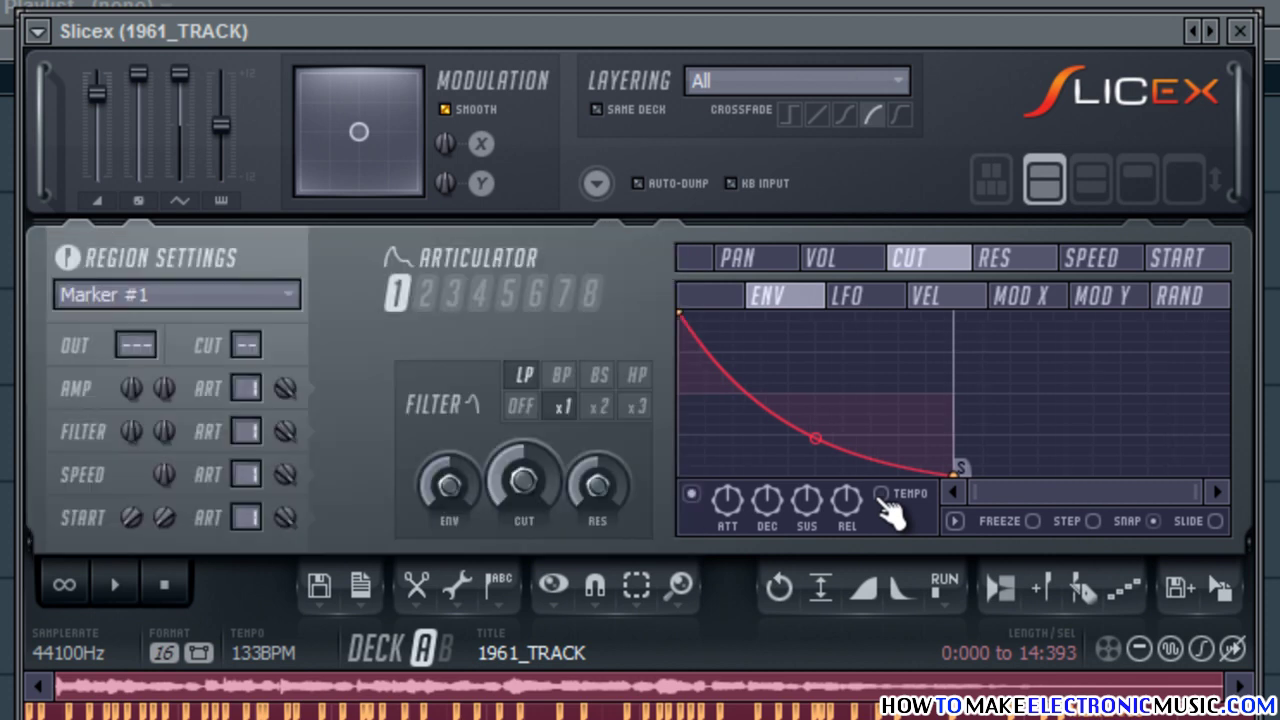
click(881, 493)
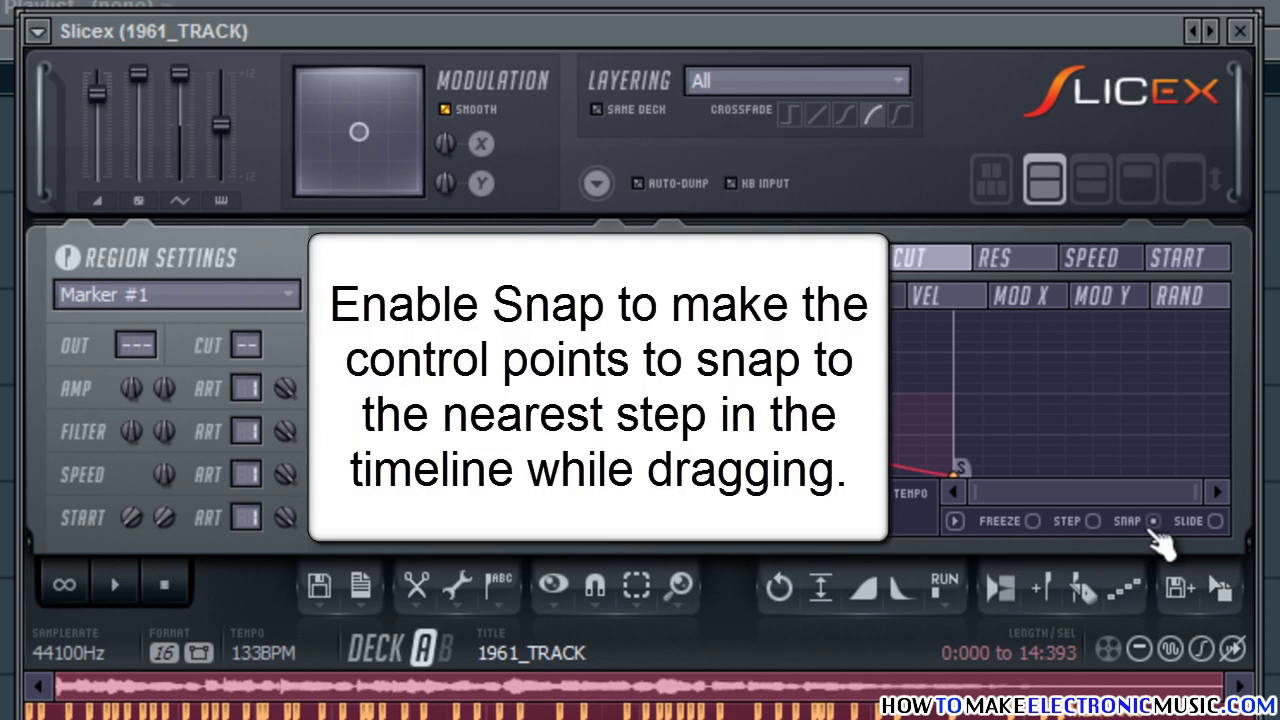
- Reshape the cutoff envelope into a short triangular spike at the start, rising to maximum, falling to minimum and staying flat
drag(816, 438, 820, 452)
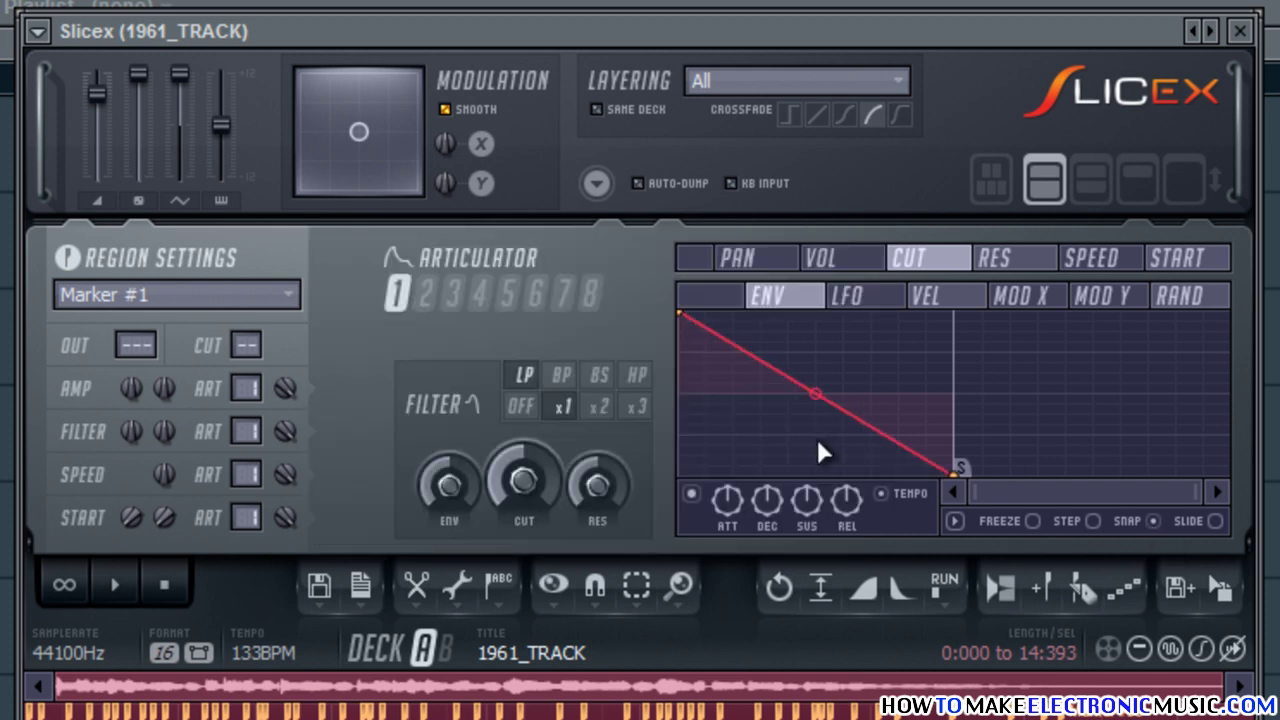
drag(683, 313, 650, 517)
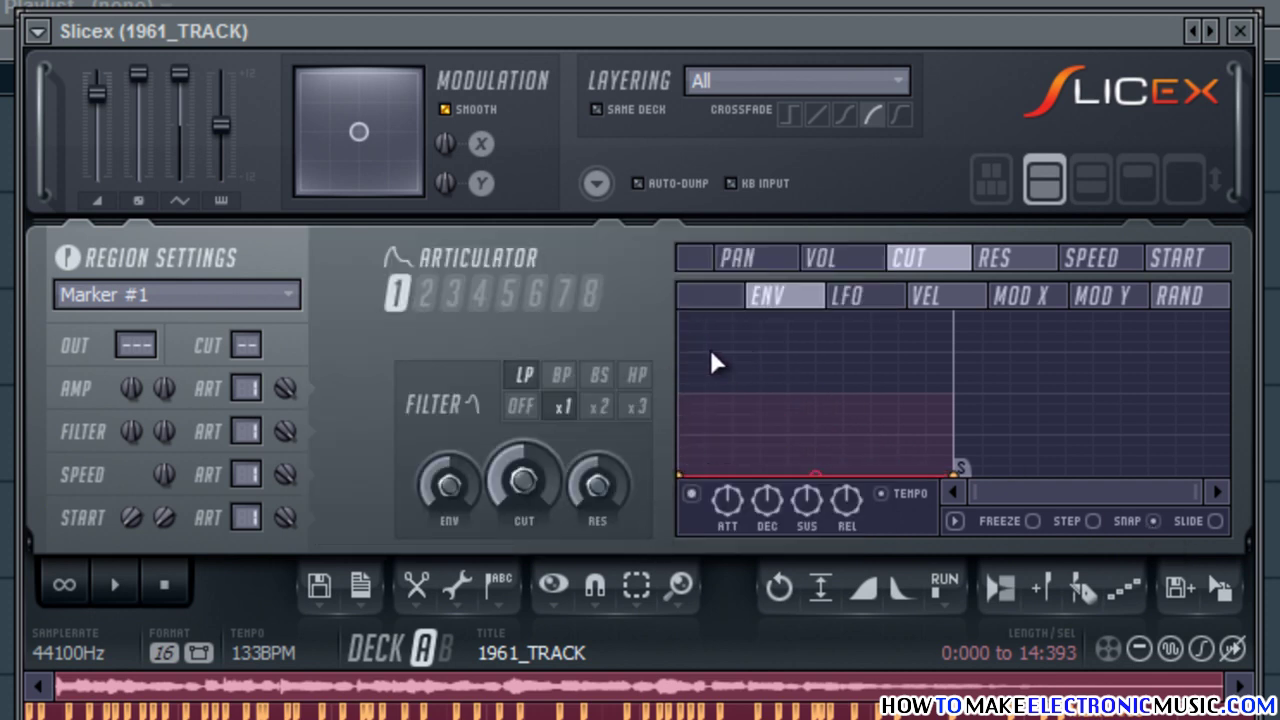
right_click(706, 310)
right_click(710, 470)
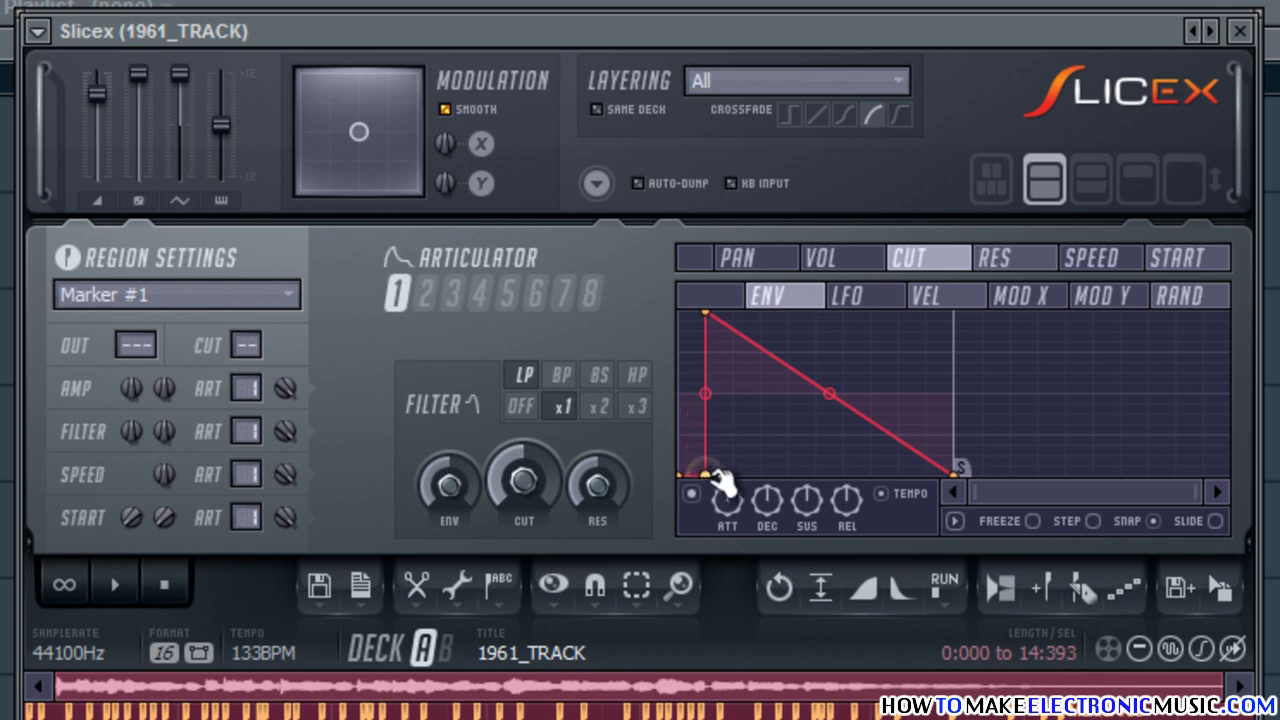
mouse_move(710, 470)
mouse_down()
mouse_move(706, 352)
mouse_move(730, 478)
mouse_up()
drag(706, 354, 704, 284)
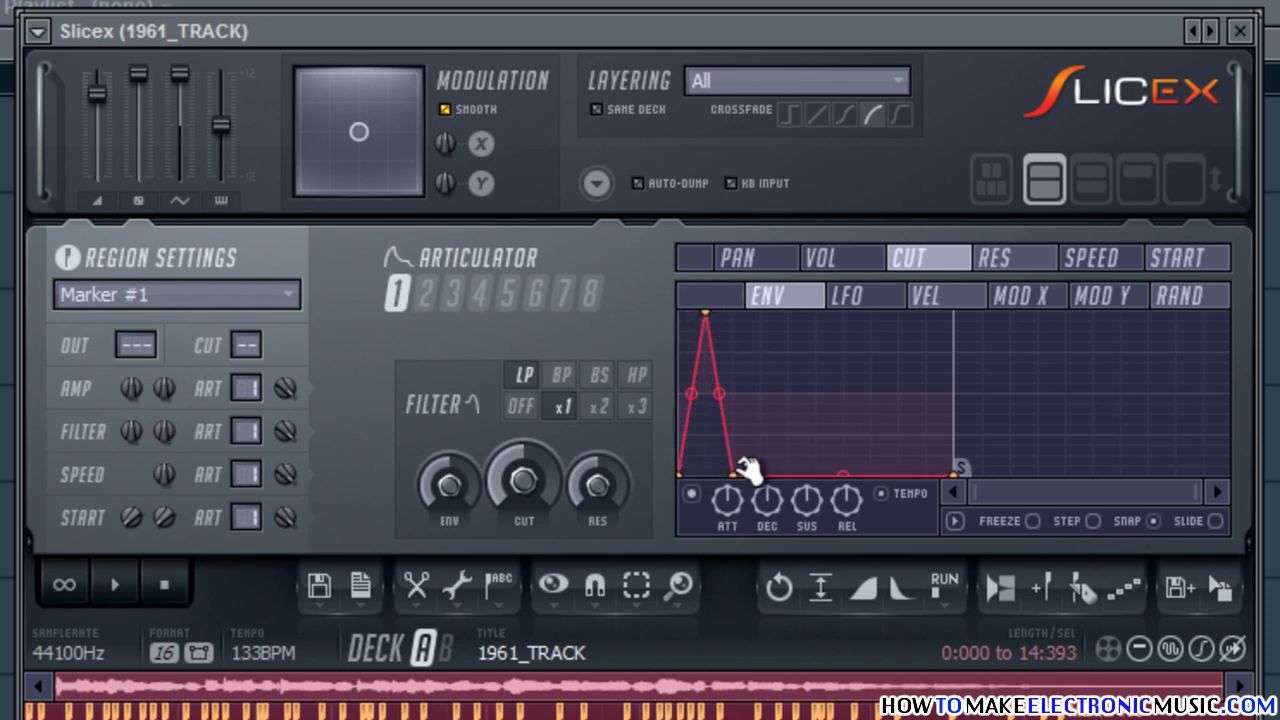
mouse_move(735, 477)
mouse_down()
mouse_move(718, 477)
mouse_move(735, 477)
mouse_up()
- Adjust the filter's cutoff knob and switch the filter to high-pass (HP) with x3
drag(515, 467, 522, 415)
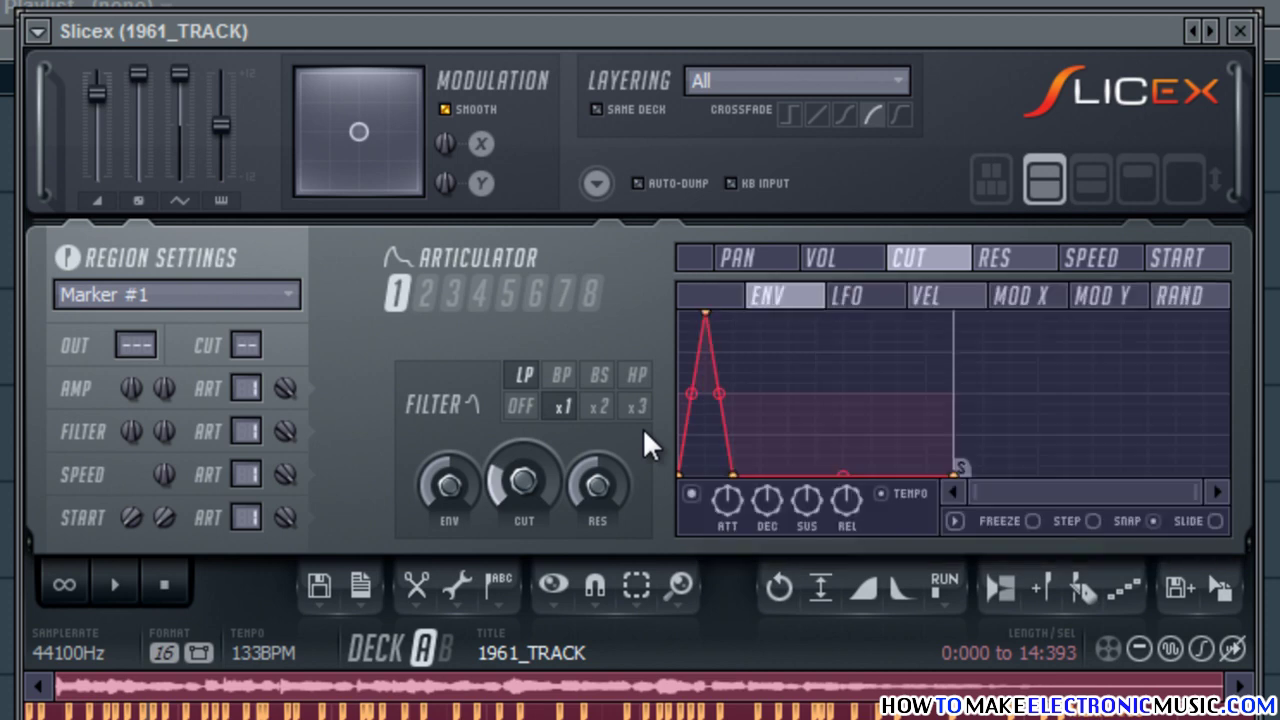
click(635, 410)
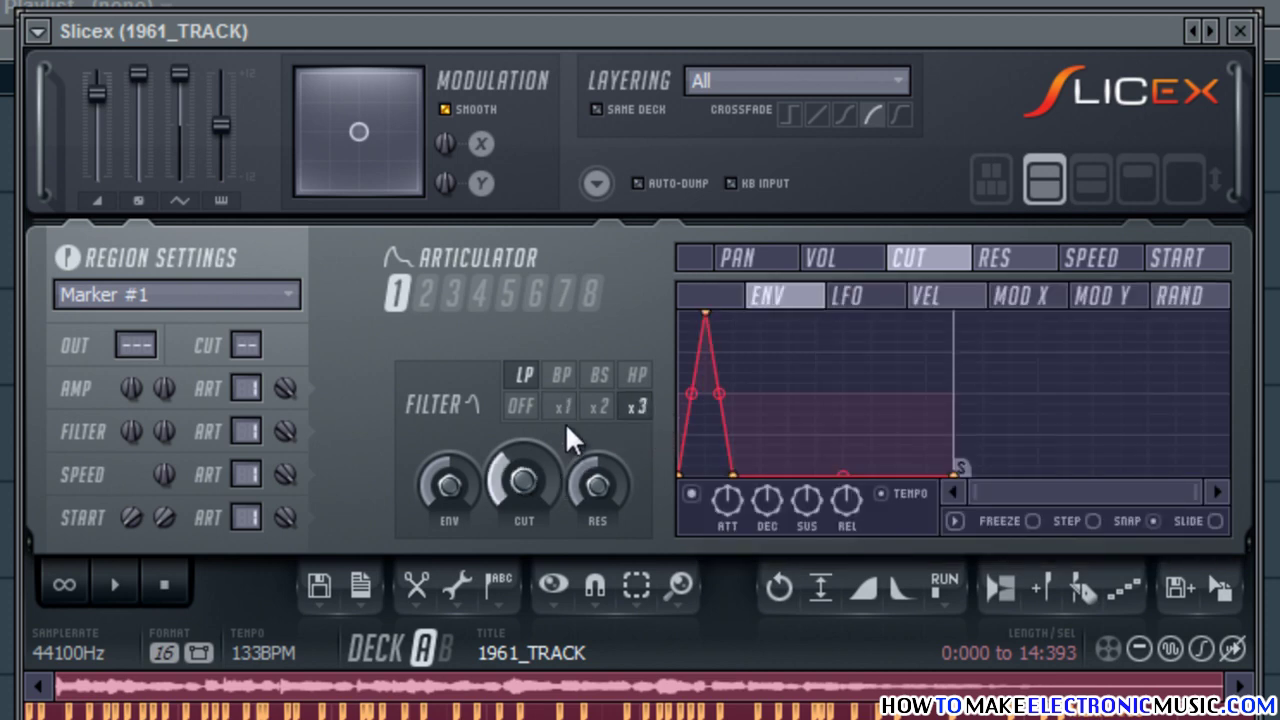
click(637, 376)
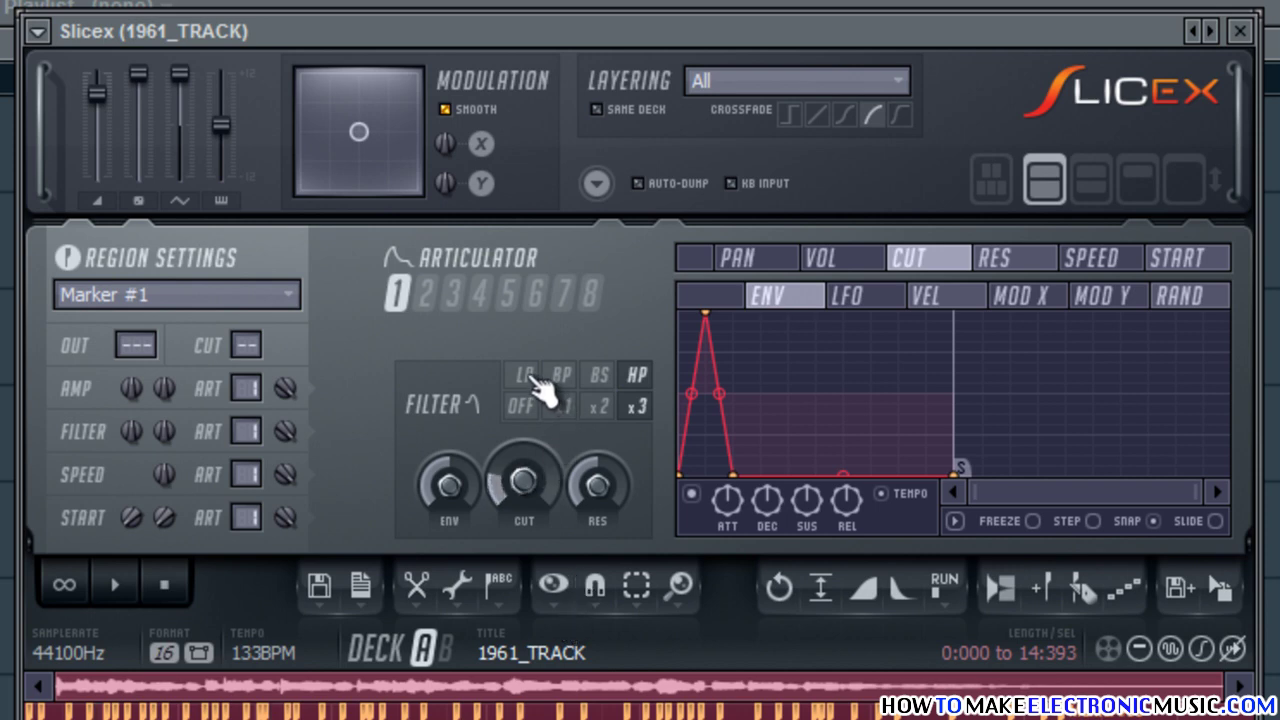
- Turn off the cutoff envelope and the filter, and enable the Speed envelope with Tempo on
click(694, 494)
click(634, 410)
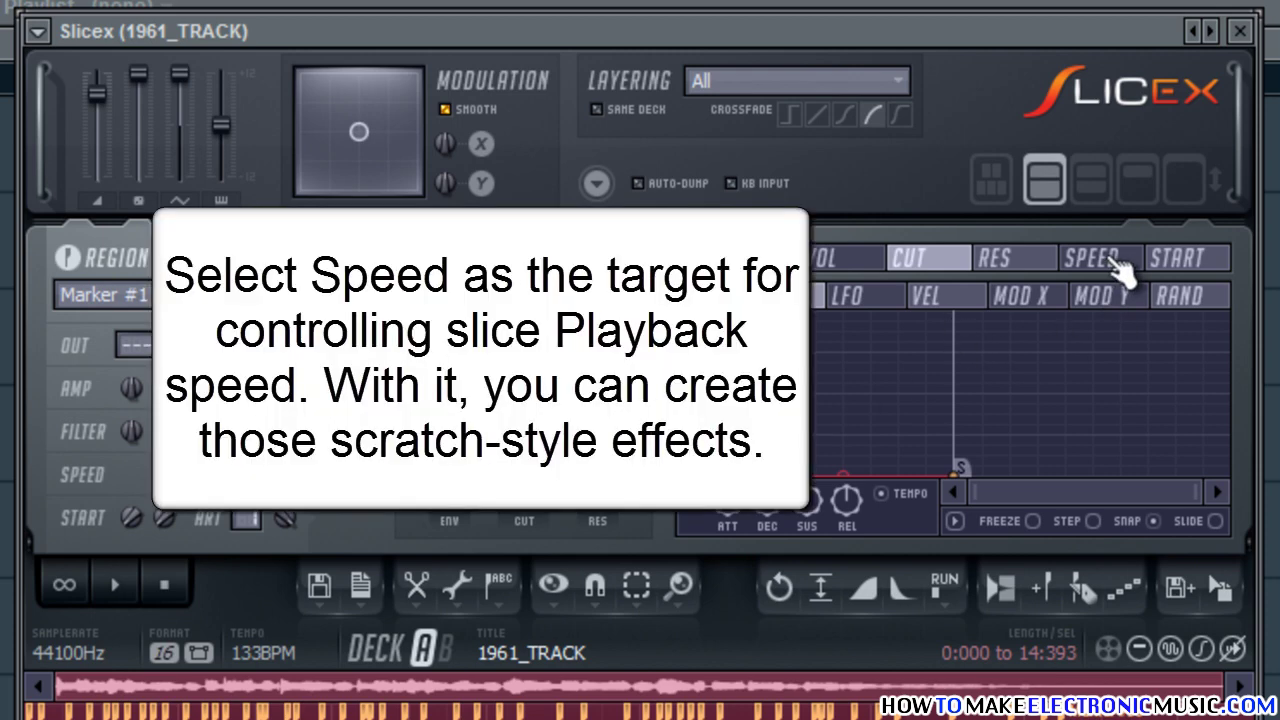
click(1116, 258)
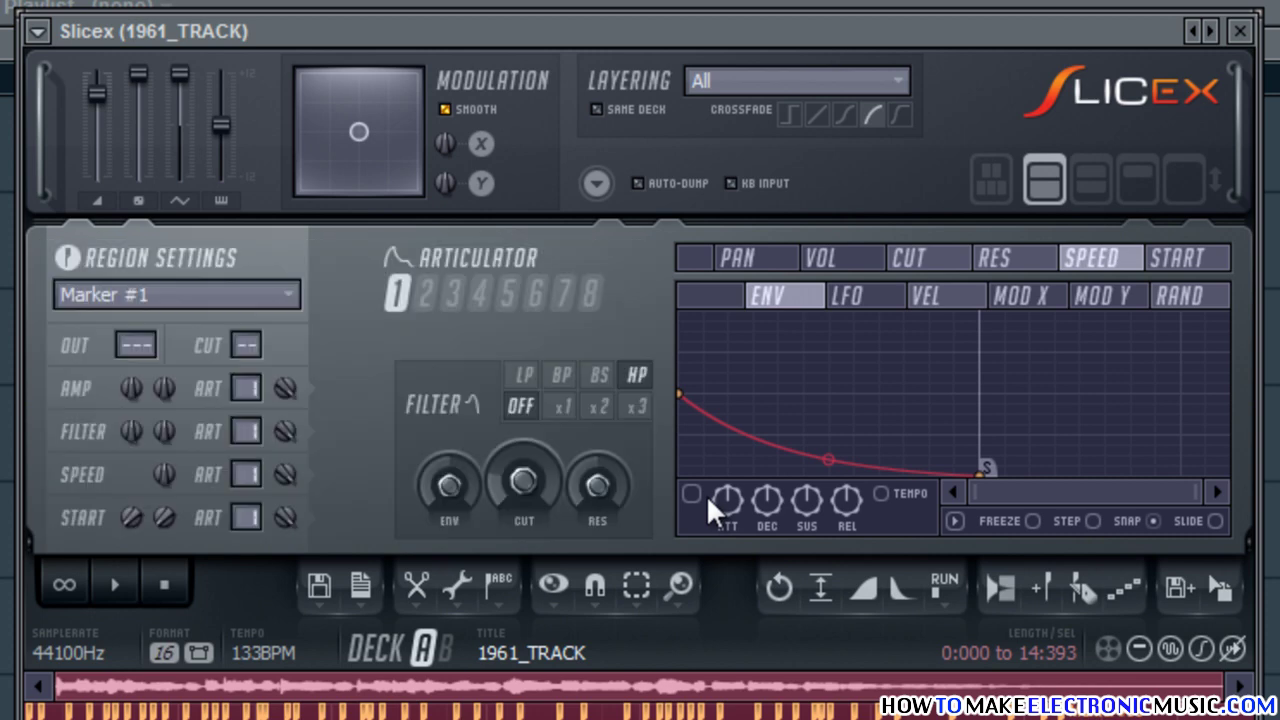
click(693, 494)
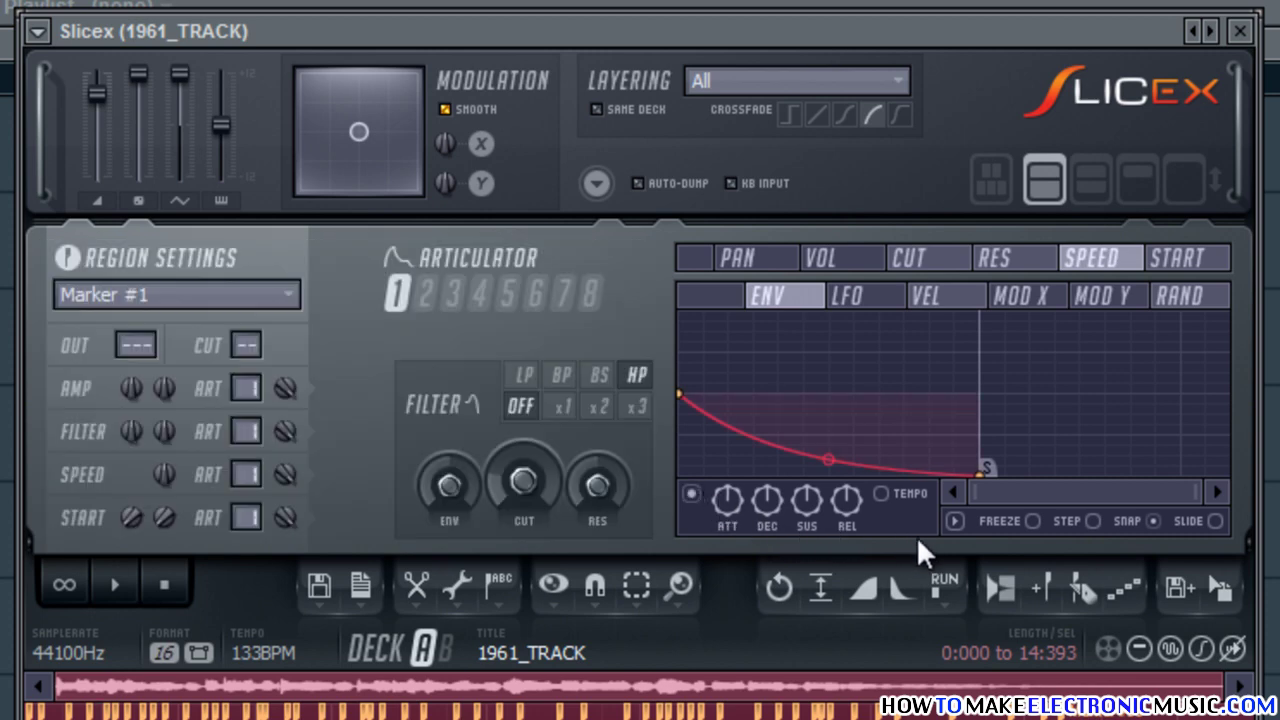
click(880, 493)
- Shape the speed envelope with straight segments: a slightly raised start, a dip below centre, a peak above it, and an end at centre
drag(836, 462, 838, 468)
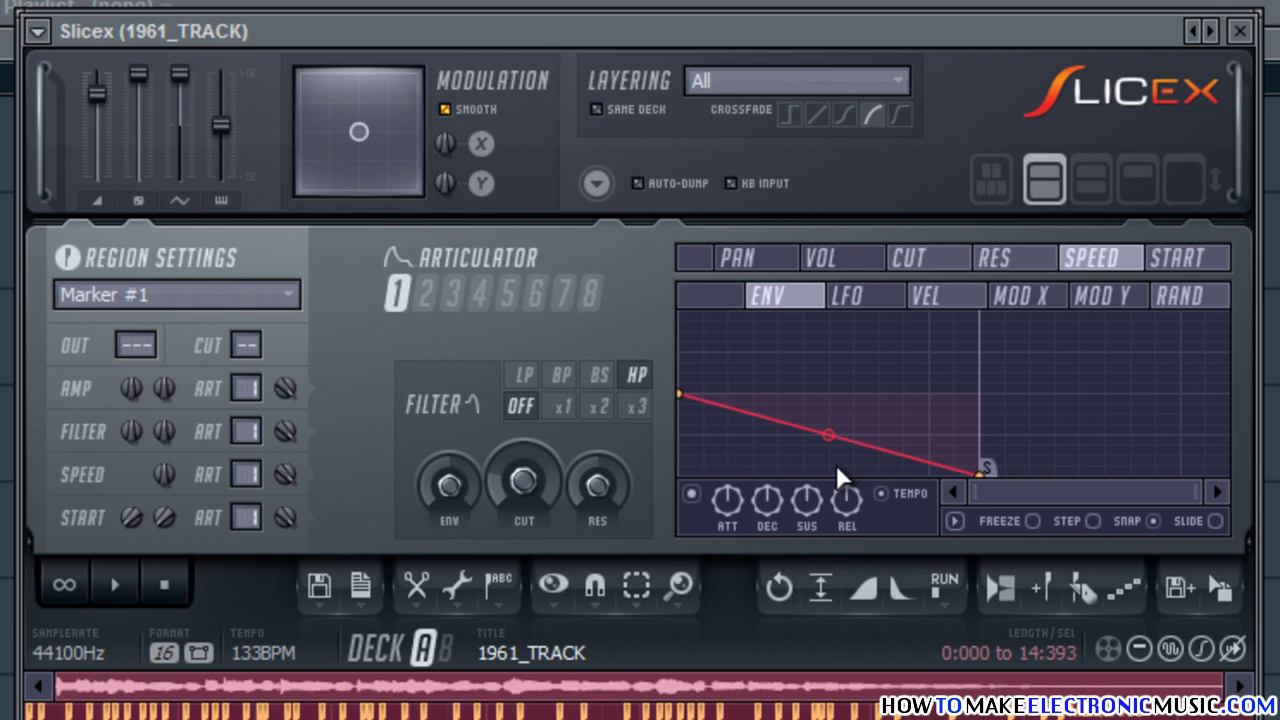
right_click(737, 421)
drag(737, 421, 730, 414)
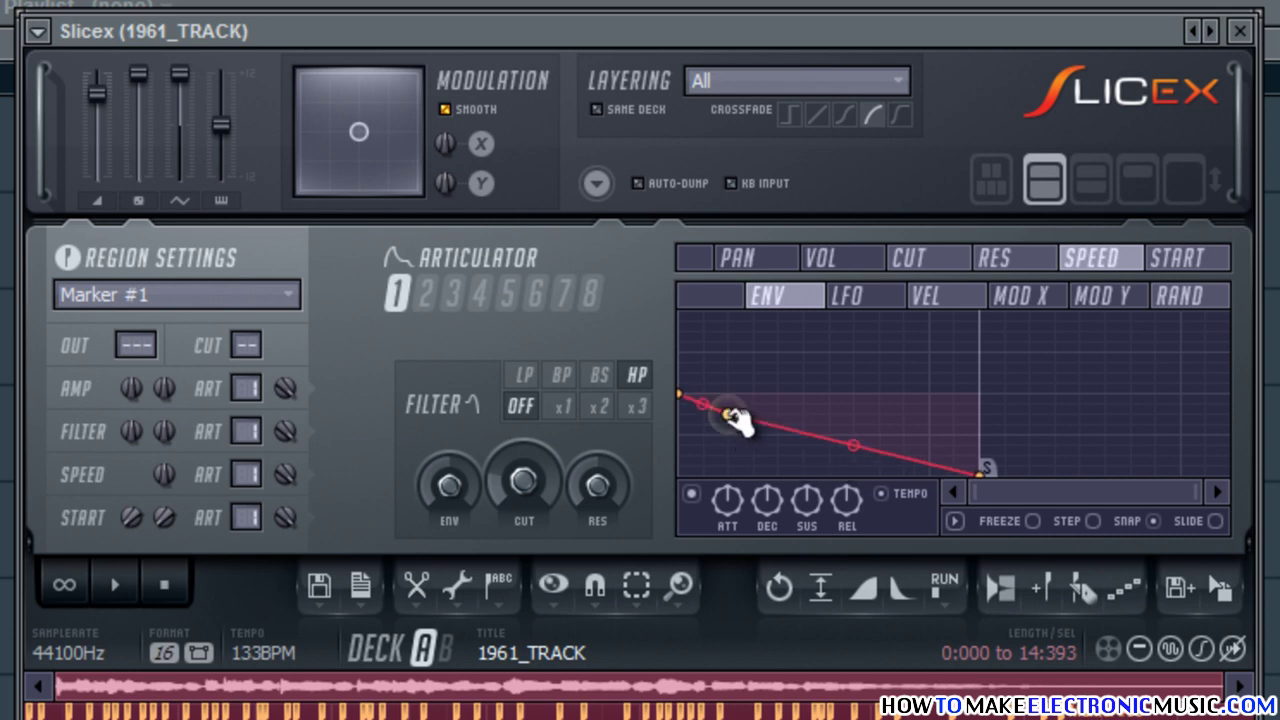
drag(684, 399, 686, 372)
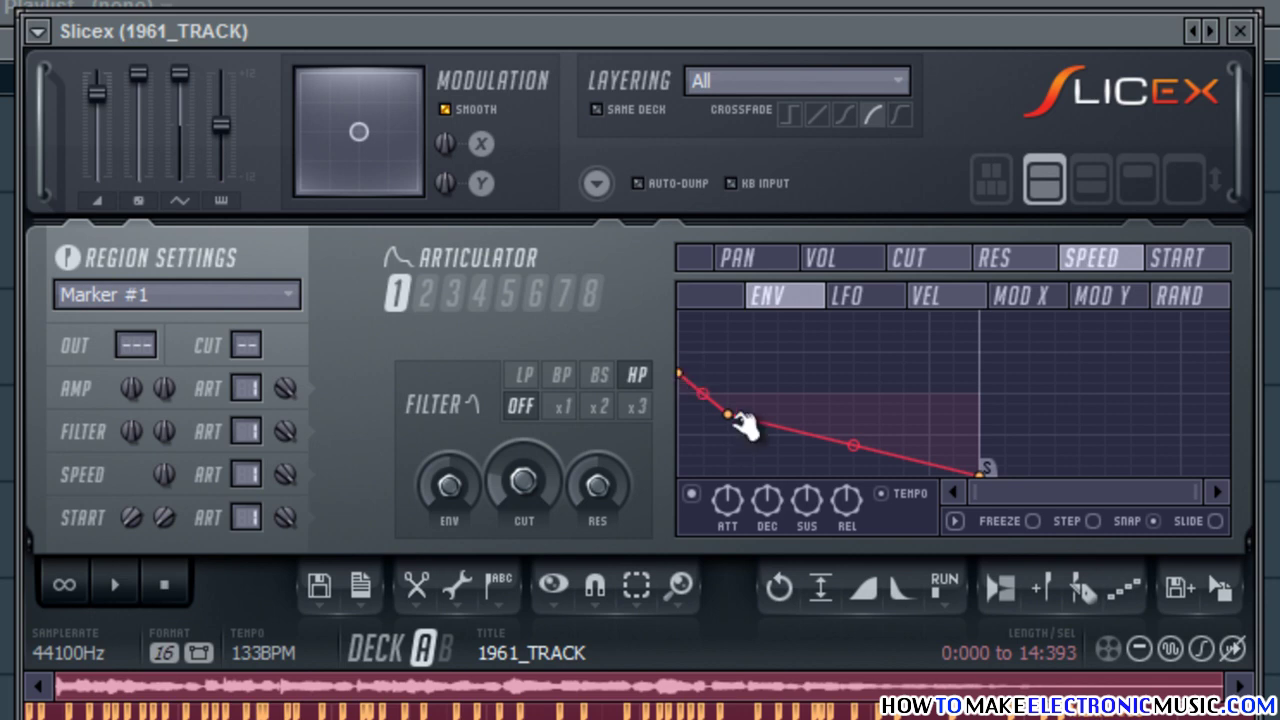
right_click(775, 383)
drag(775, 383, 766, 363)
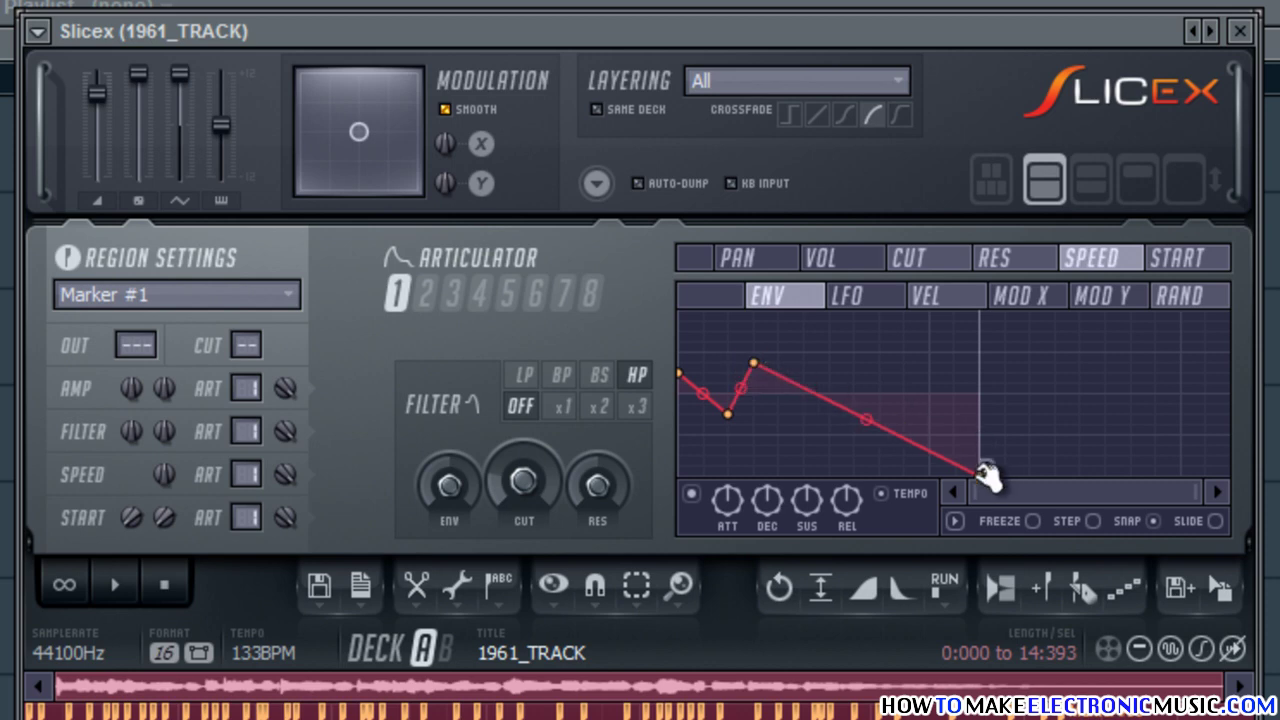
drag(982, 472, 929, 394)
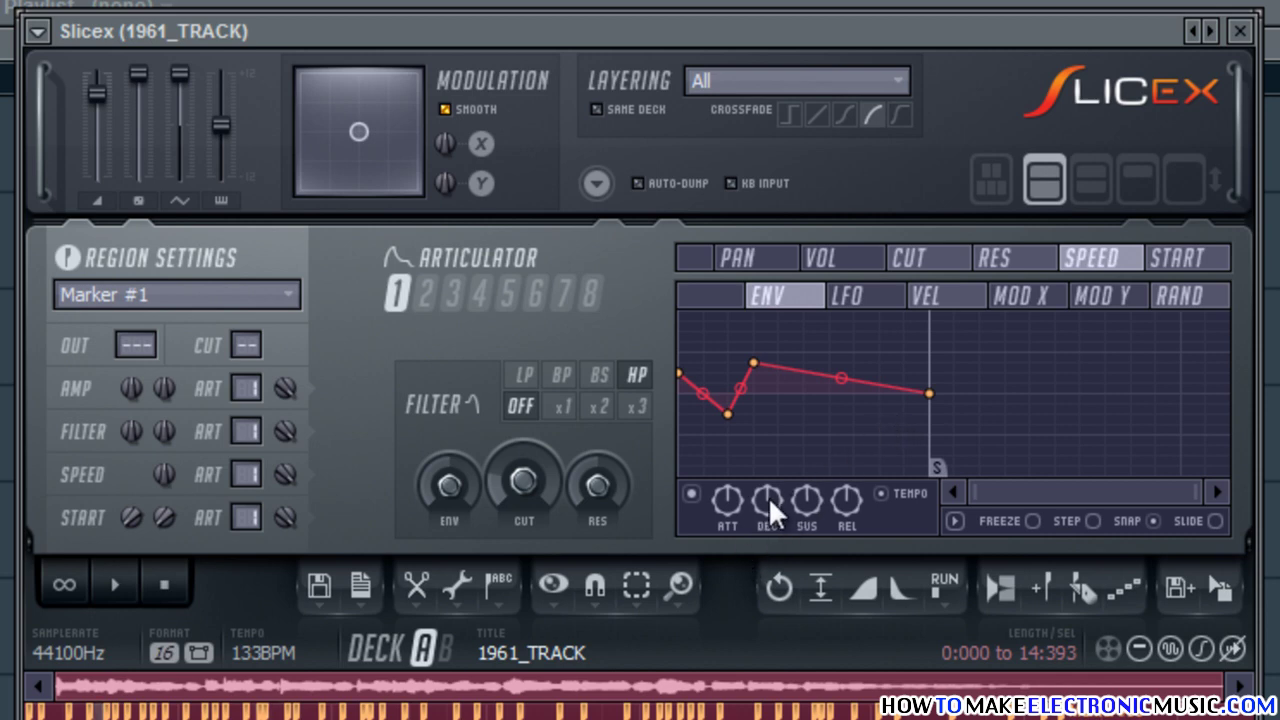
- Lower the speed envelope's start point to the centre line and place its peak later and slightly lower
drag(768, 496, 837, 637)
right_click(790, 503)
click(750, 400)
drag(679, 374, 803, 395)
drag(682, 408, 814, 376)
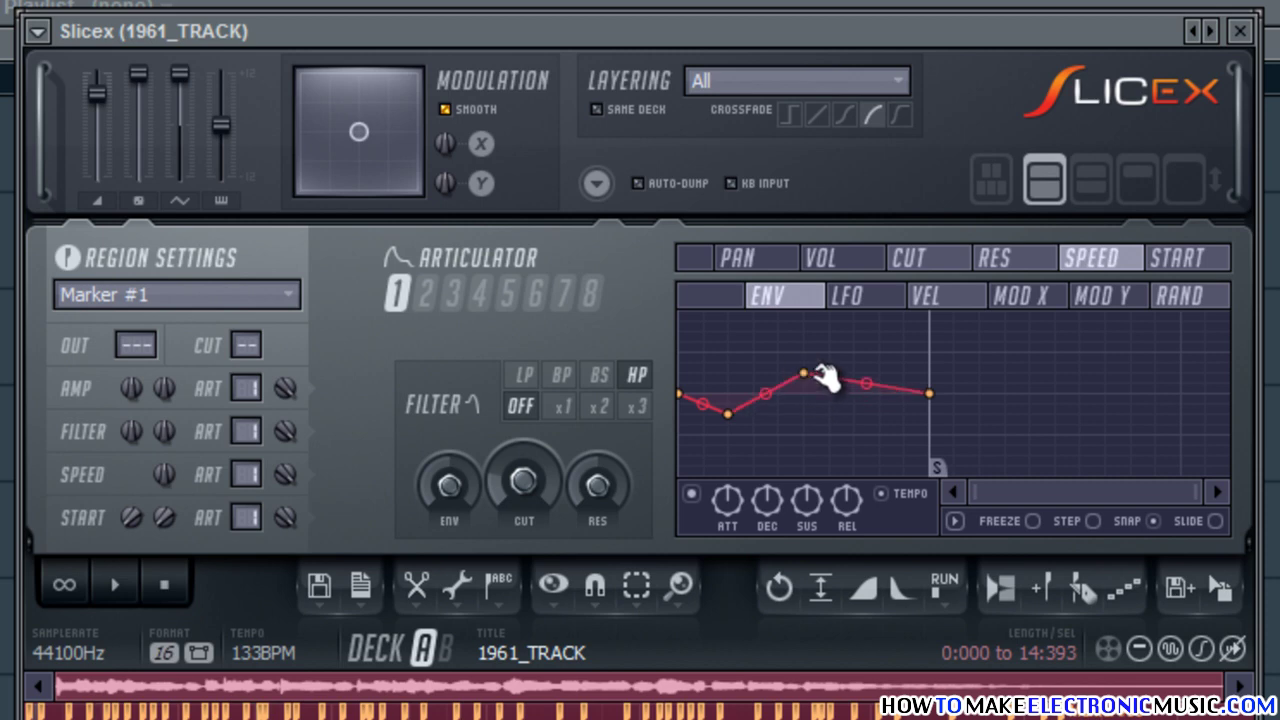